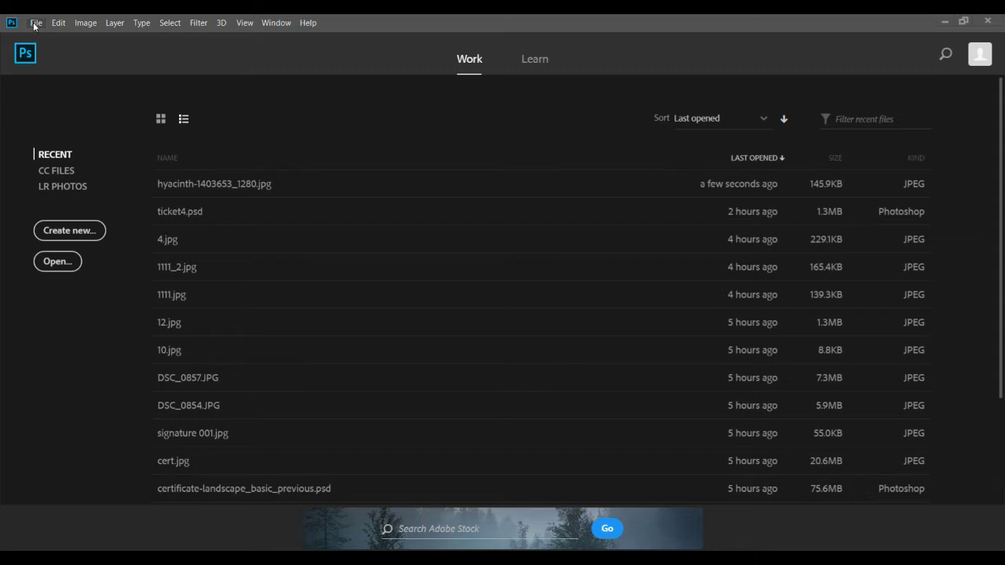
# Open the images hyacinth-1403653_1280 and rose-the-wild-flower-powder-46192 as two separate documents
pyautogui.click(35, 25)
pyautogui.click(52, 49)
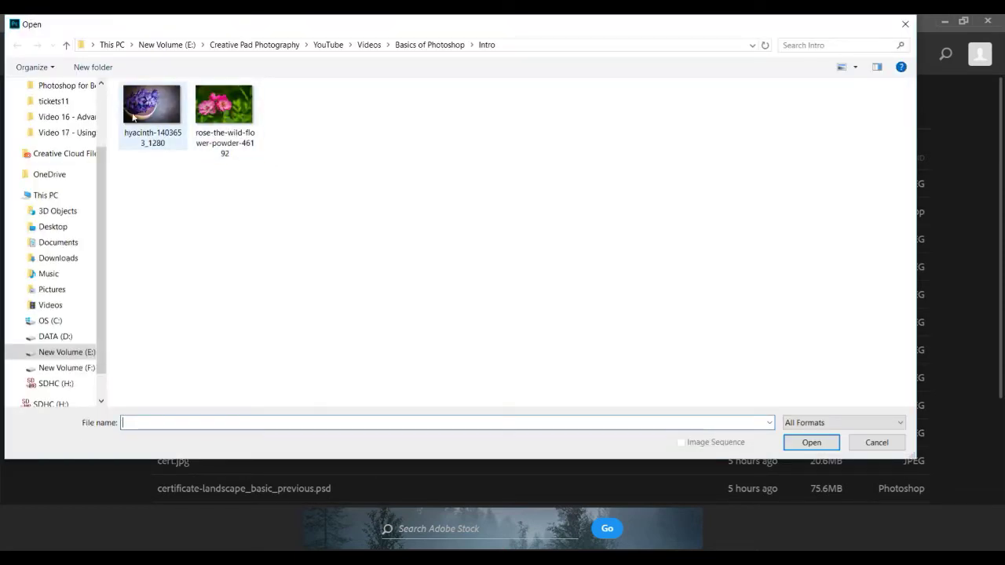
pyautogui.click(154, 118)
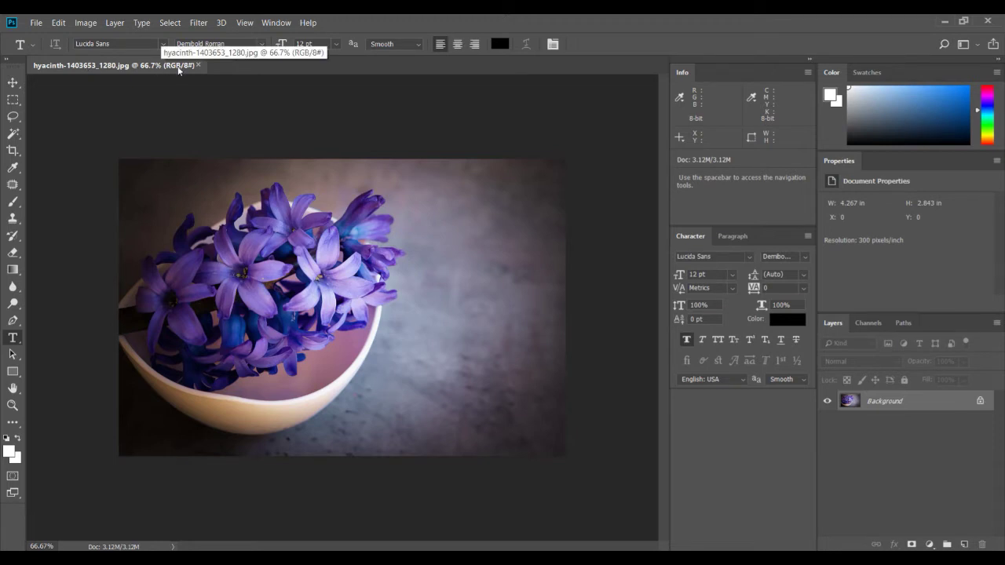
pyautogui.click(38, 23)
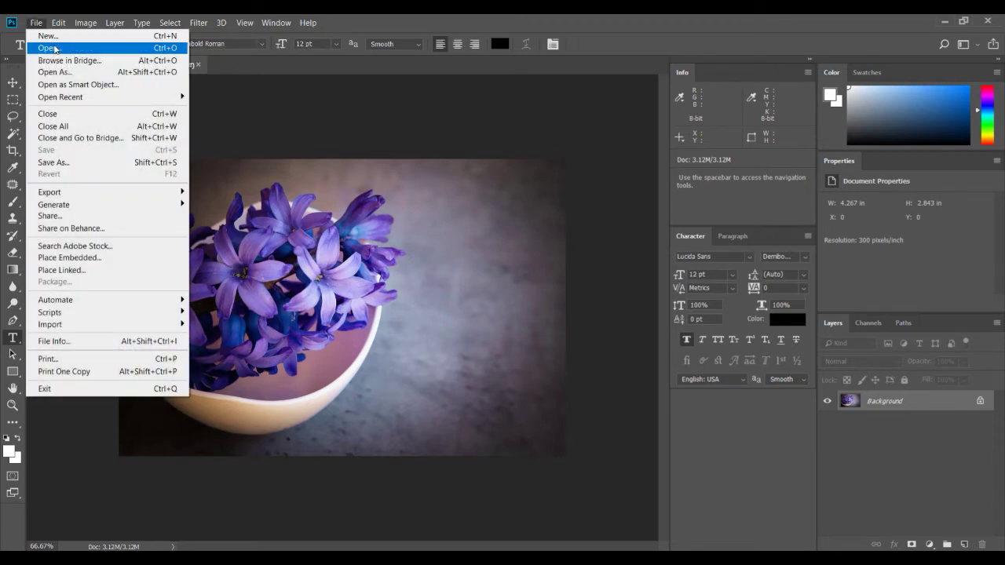
pyautogui.click(54, 48)
pyautogui.doubleClick(230, 105)
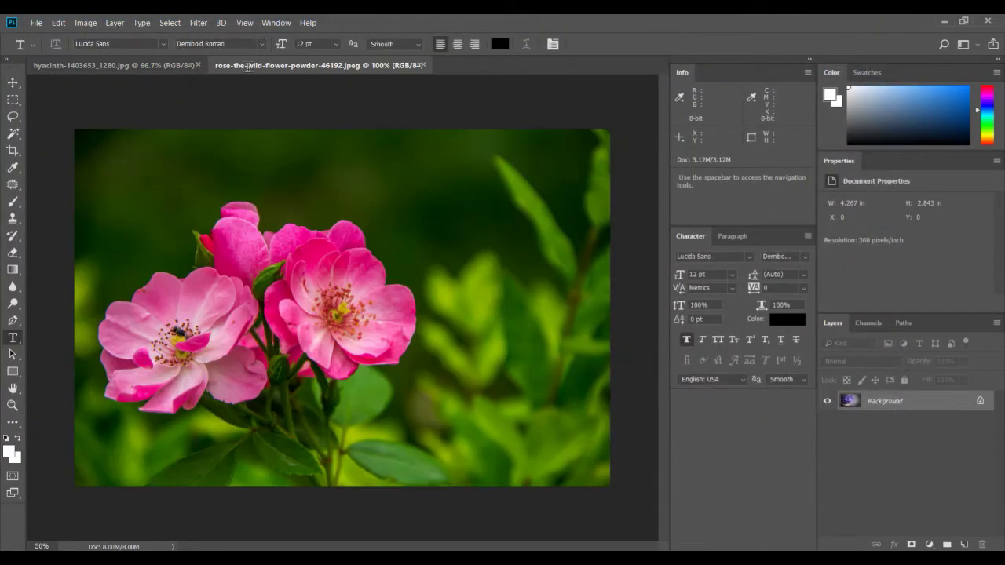
# Compare the hyacinth and rose documents by switching between them, ending on the hyacinth document
pyautogui.click(165, 65)
pyautogui.click(250, 63)
pyautogui.click(172, 65)
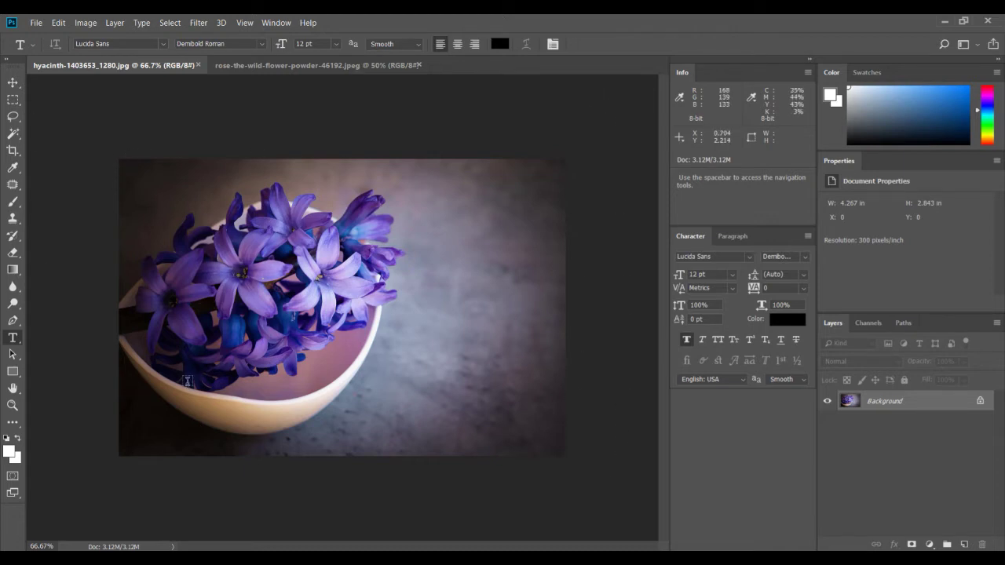
pyautogui.click(328, 66)
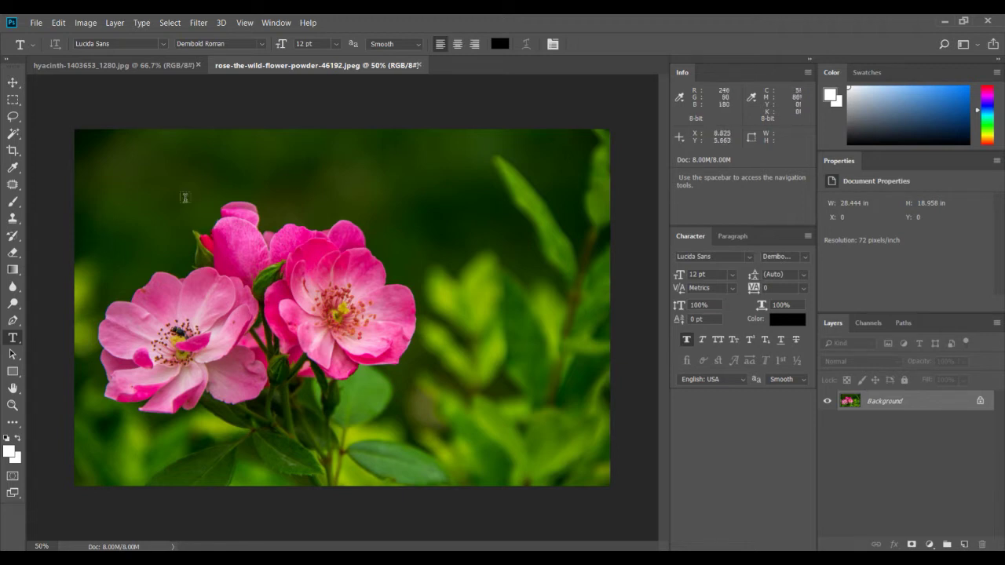
pyautogui.click(118, 66)
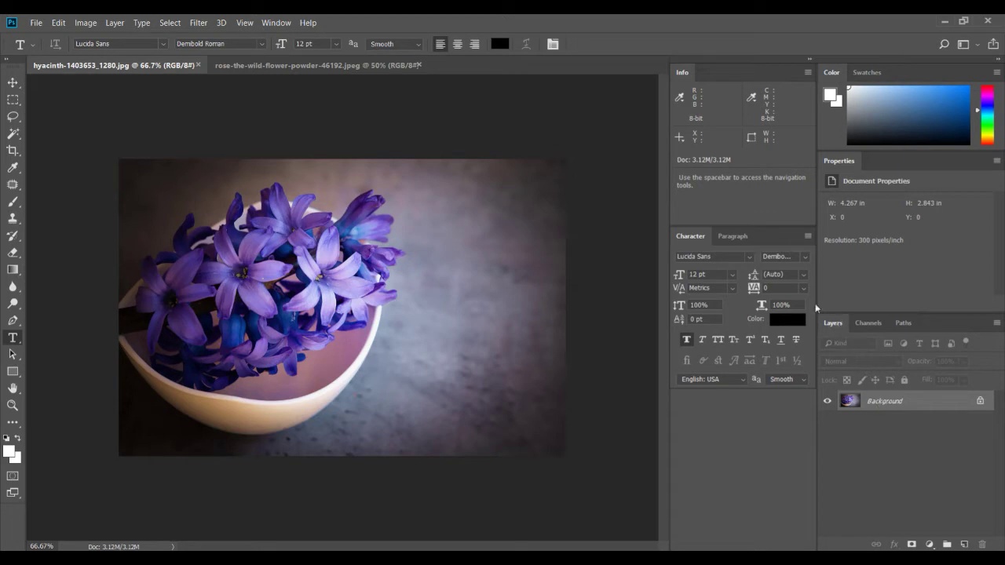
# Hide the Layers panel and bring it back
pyautogui.click(276, 23)
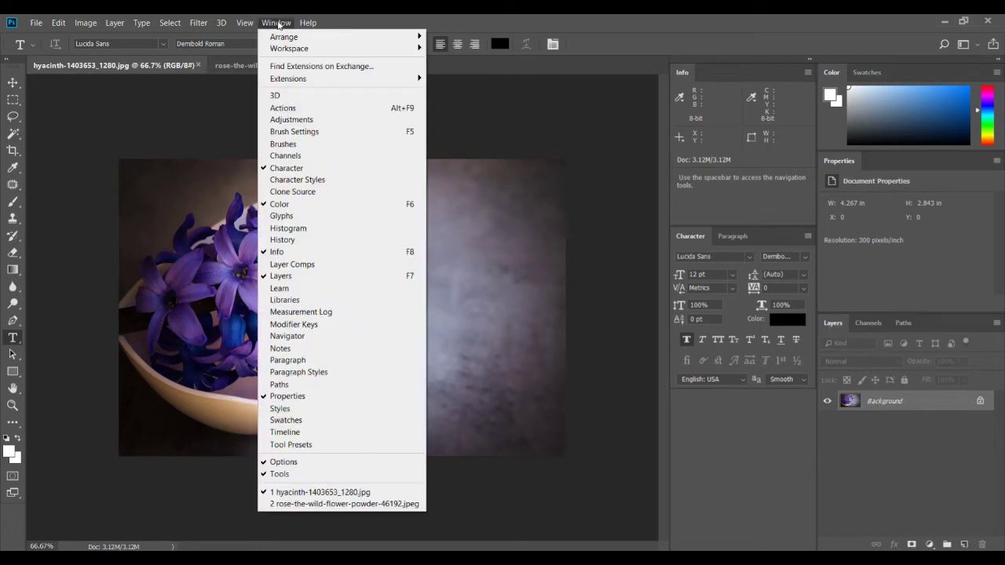
pyautogui.click(280, 277)
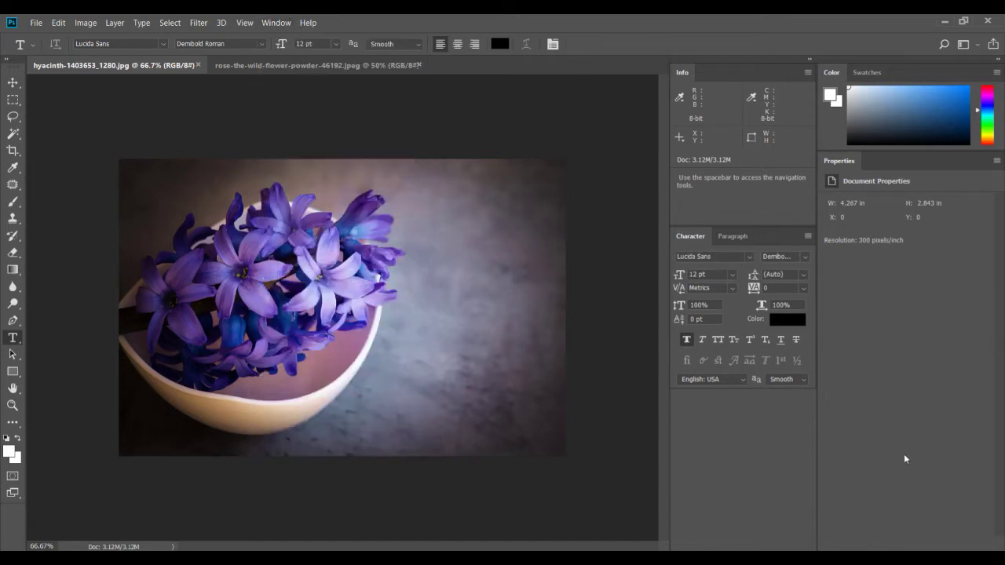
pyautogui.click(276, 23)
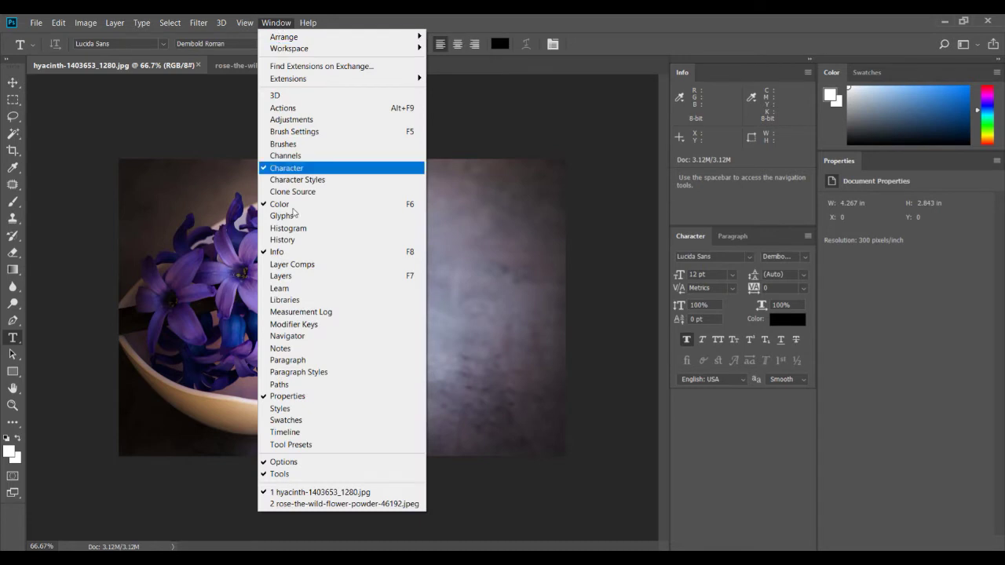
pyautogui.click(302, 278)
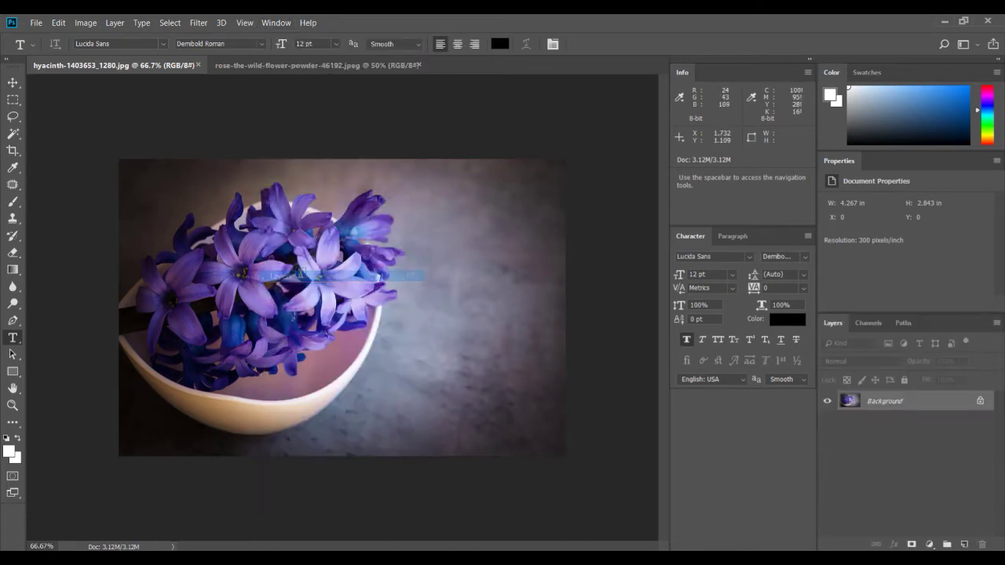
# Unlock the Background layer of the hyacinth document so it turns into a regular editable layer
pyautogui.click(979, 401)
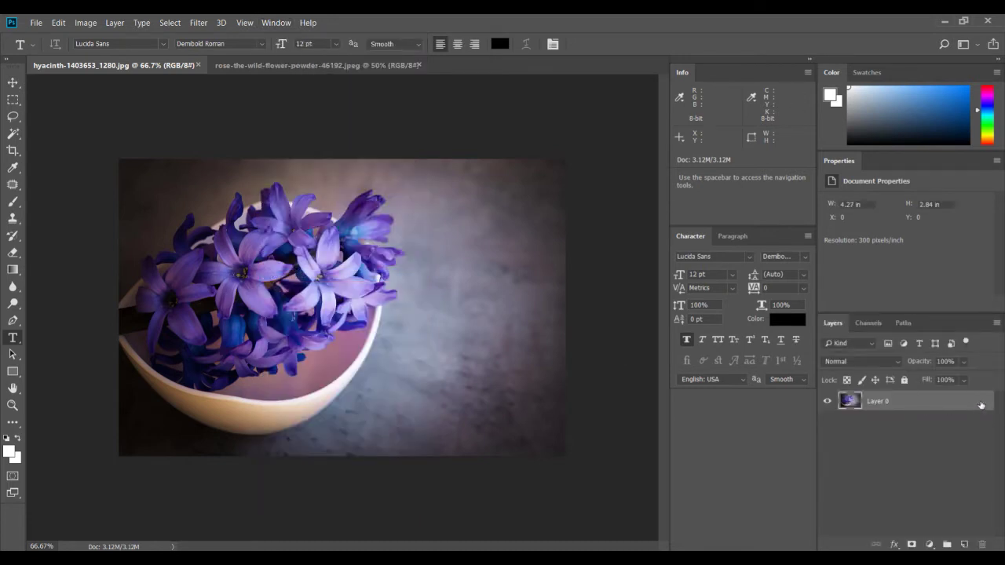
pyautogui.press('h')
pyautogui.doubleClick(902, 401)
pyautogui.click(948, 143)
pyautogui.press('t')
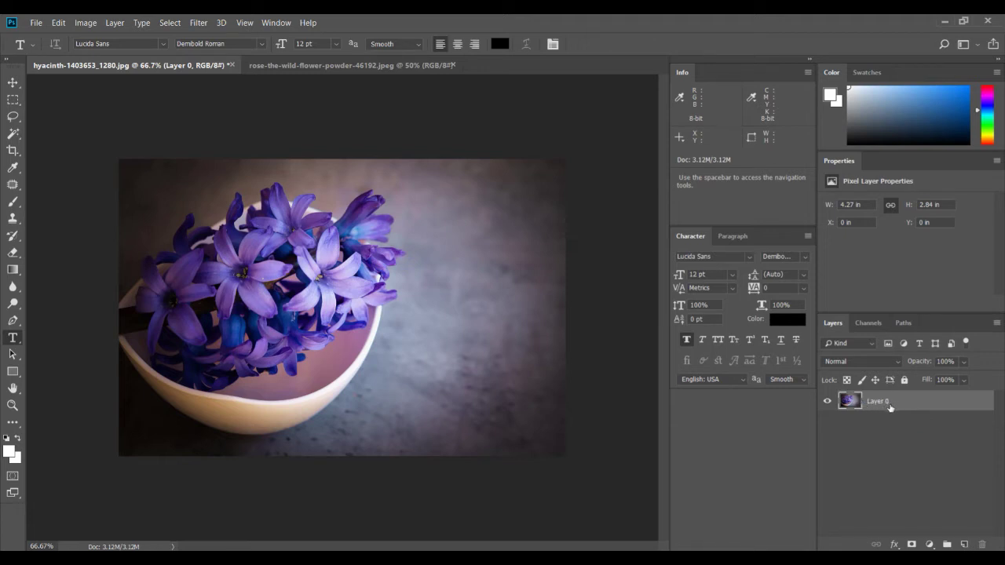
# Duplicate the unlocked hyacinth layer within the same document, keeping the suggested name
pyautogui.rightClick(890, 406)
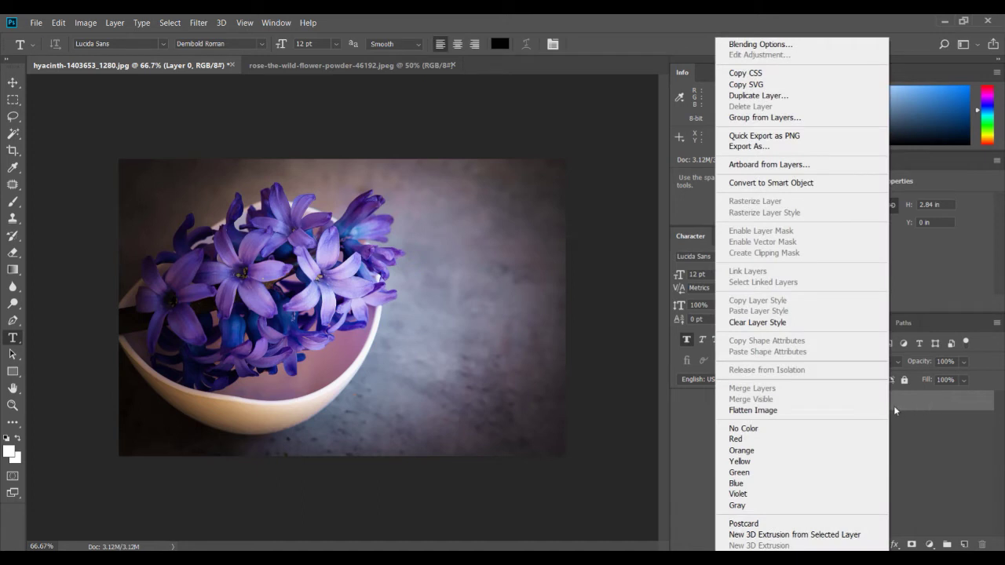
pyautogui.click(752, 96)
pyautogui.click(656, 190)
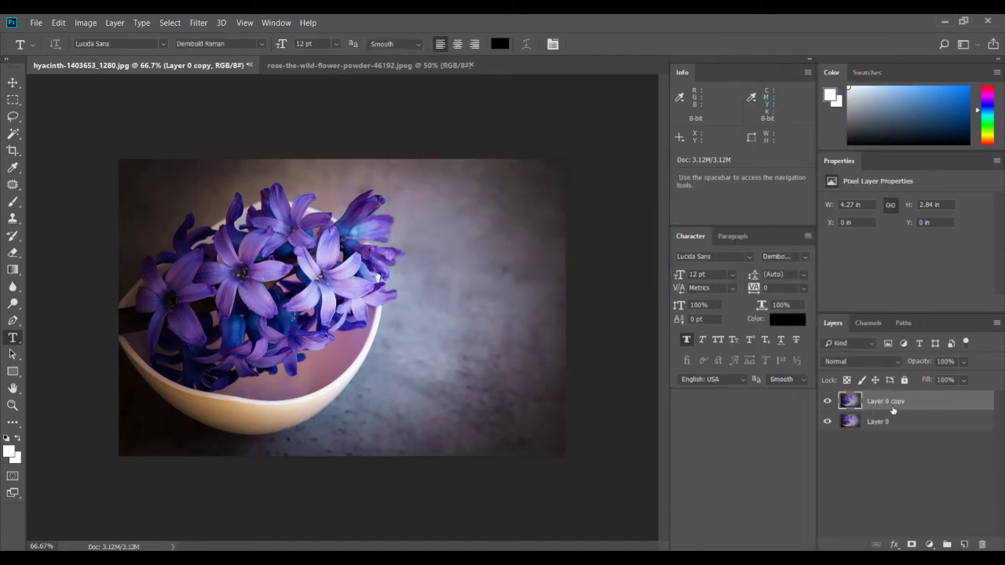
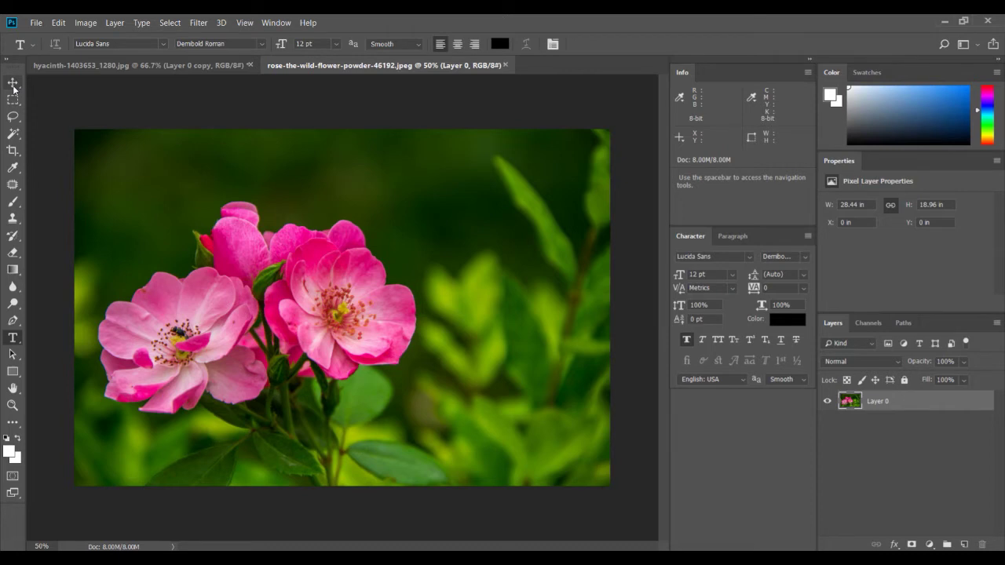
# Activate the Move tool and detach the rose document into a floating window beside the hyacinth document
pyautogui.click(13, 89)
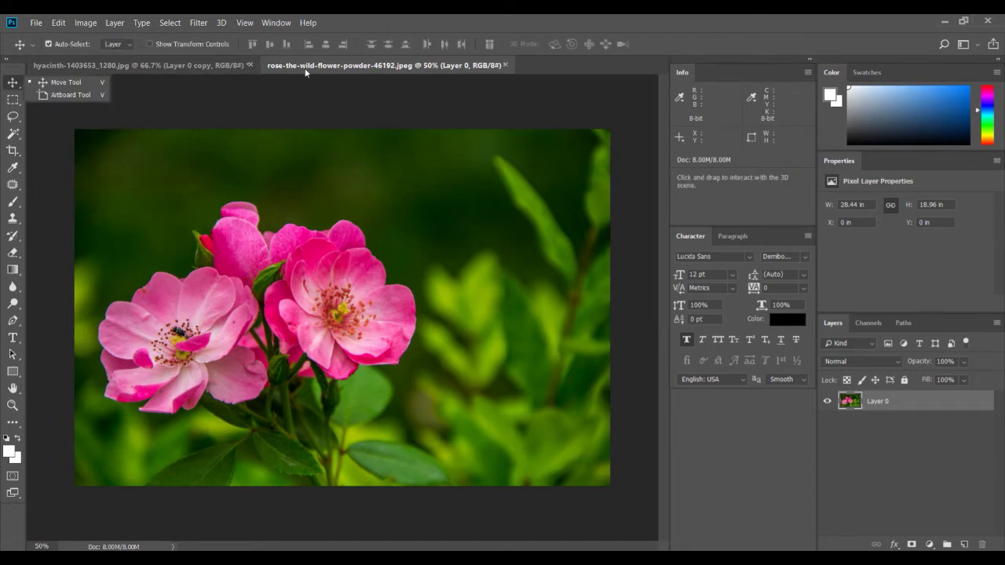
pyautogui.click(12, 83)
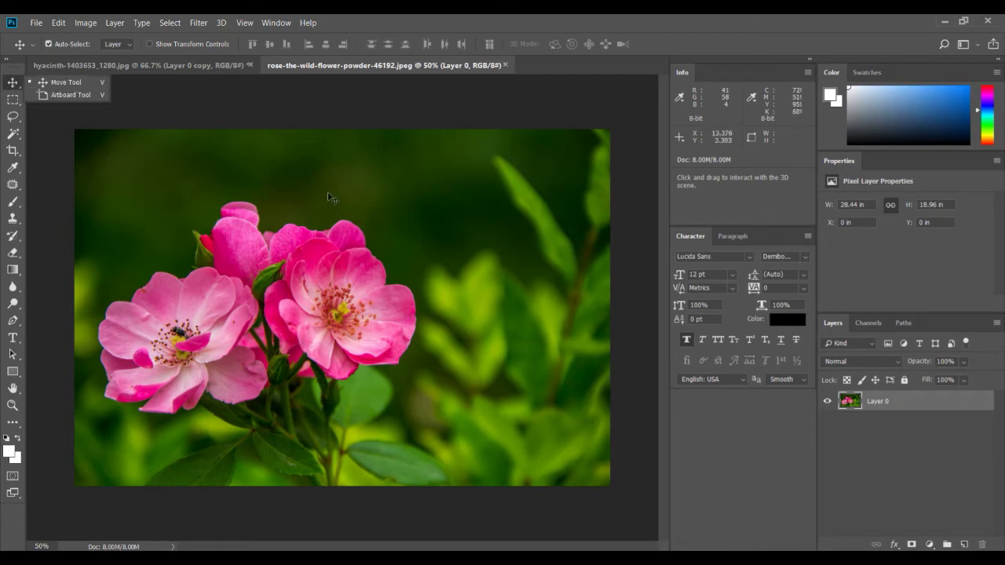
pyautogui.click(157, 66)
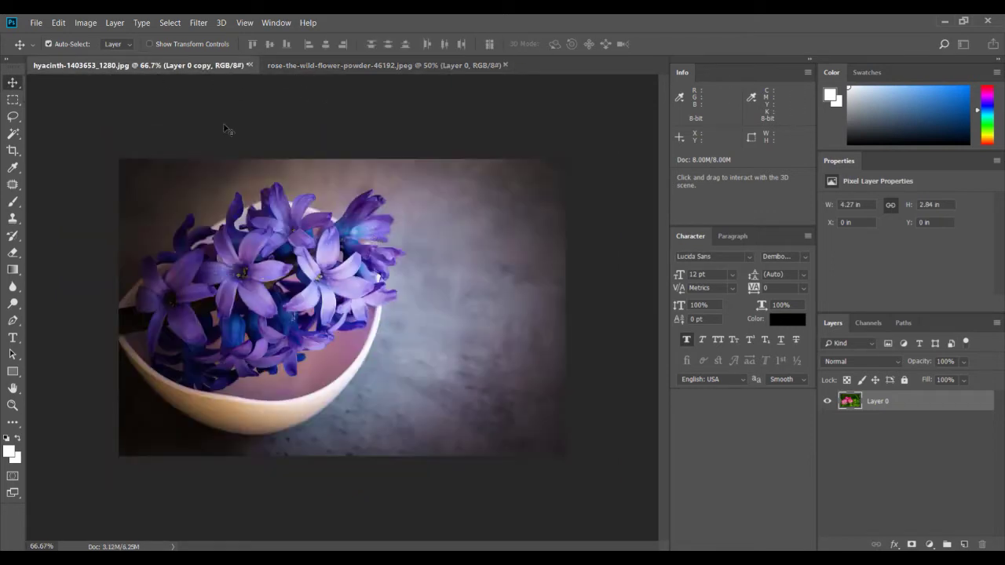
pyautogui.click(298, 66)
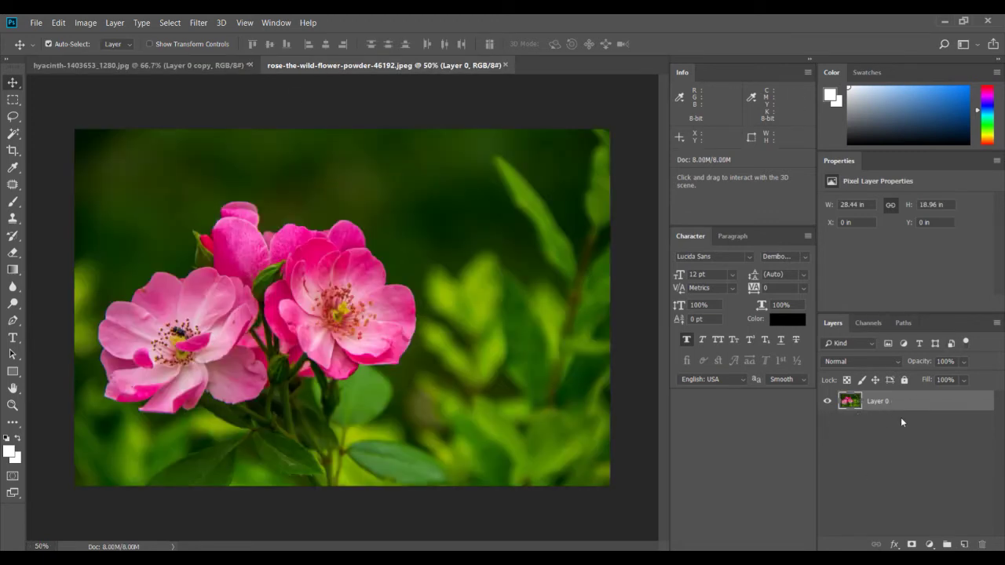
pyautogui.moveTo(348, 66); pyautogui.dragTo(536, 204)
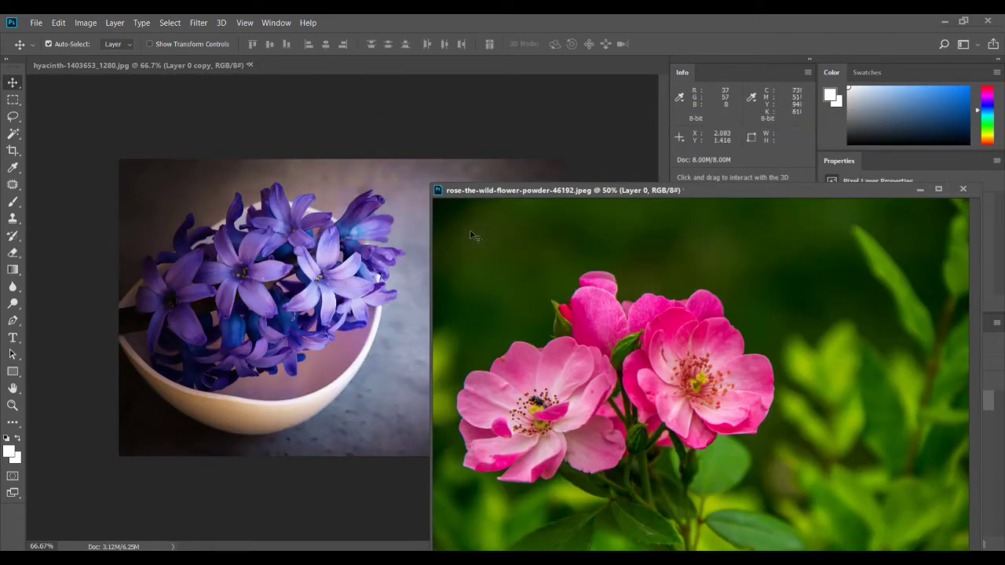
# Copy the rose image onto the hyacinth document as a new layer and close the rose document without saving
pyautogui.moveTo(469, 280); pyautogui.dragTo(300, 247)
pyautogui.moveTo(268, 290); pyautogui.dragTo(275, 259)
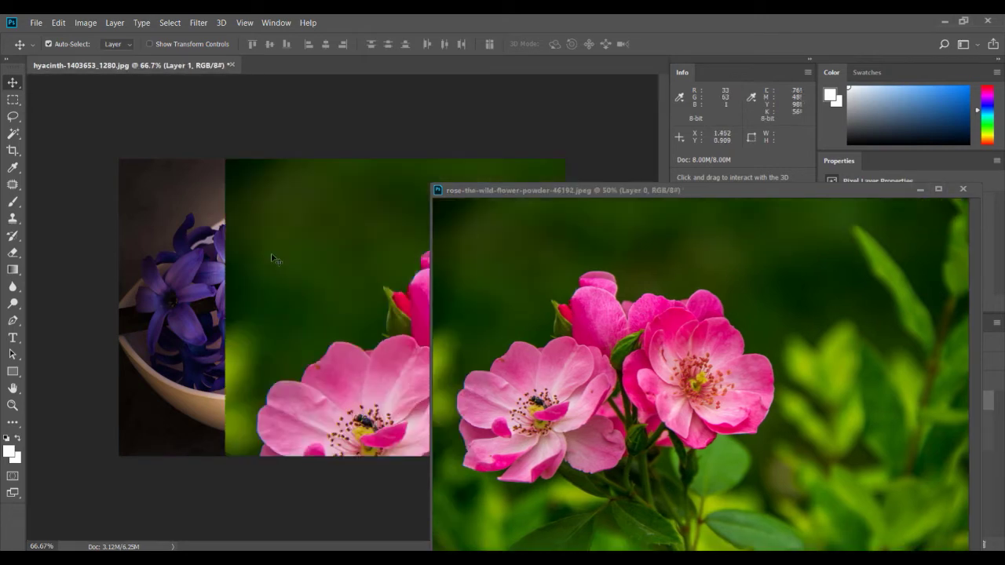
pyautogui.click(963, 190)
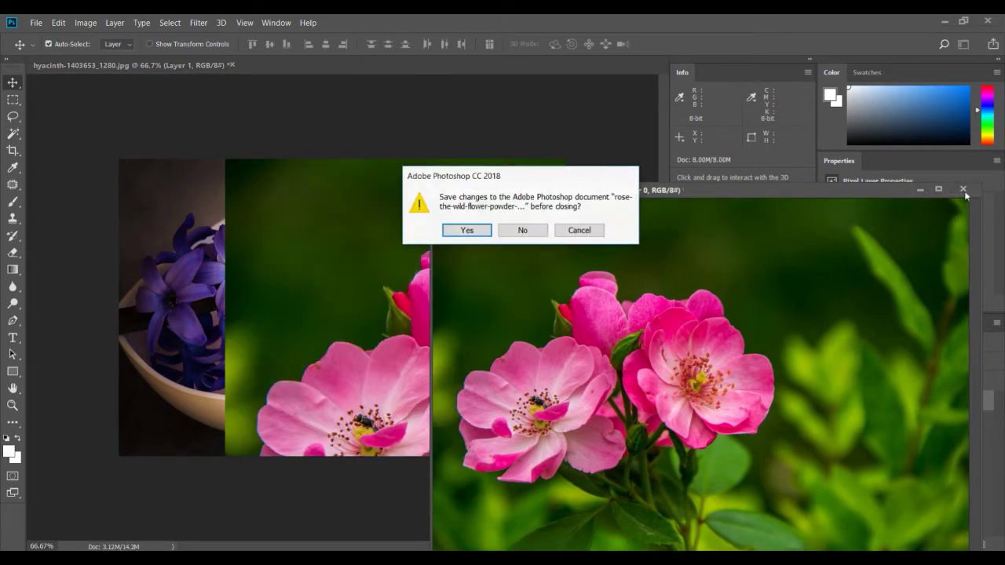
pyautogui.click(512, 230)
# Reposition the rose layer over the hyacinth picture to about X 0.68 in, Y 0.14 in with the Move tool
pyautogui.moveTo(308, 212)
pyautogui.mouseDown()
pyautogui.moveTo(280, 242)
pyautogui.moveTo(243, 253)
pyautogui.moveTo(269, 247)
pyautogui.moveTo(263, 273)
pyautogui.moveTo(361, 306)
pyautogui.moveTo(296, 248)
pyautogui.moveTo(434, 269)
pyautogui.moveTo(222, 243)
pyautogui.moveTo(233, 252)
pyautogui.moveTo(330, 215)
pyautogui.moveTo(322, 211)
pyautogui.mouseUp()
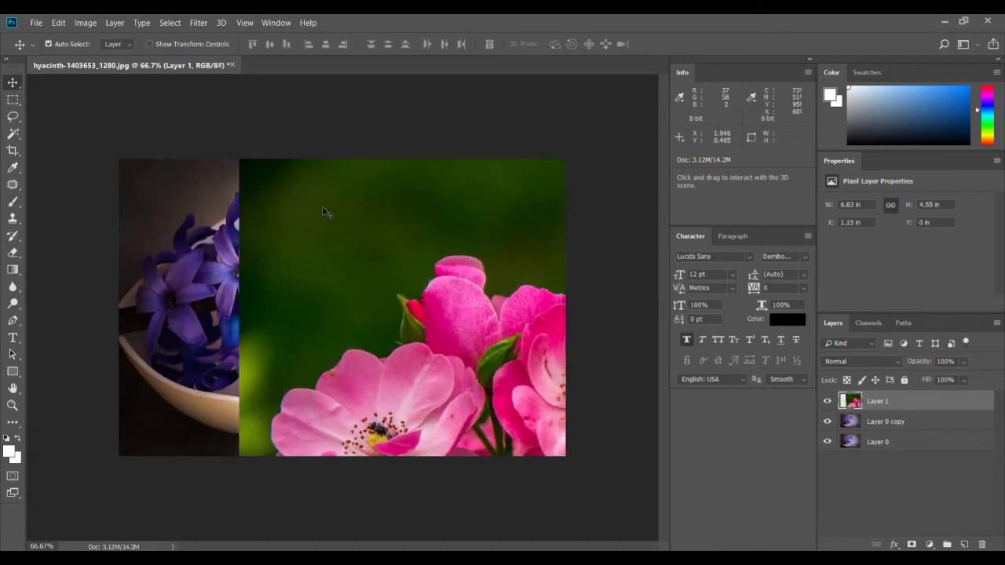
pyautogui.moveTo(340, 247); pyautogui.dragTo(273, 261)
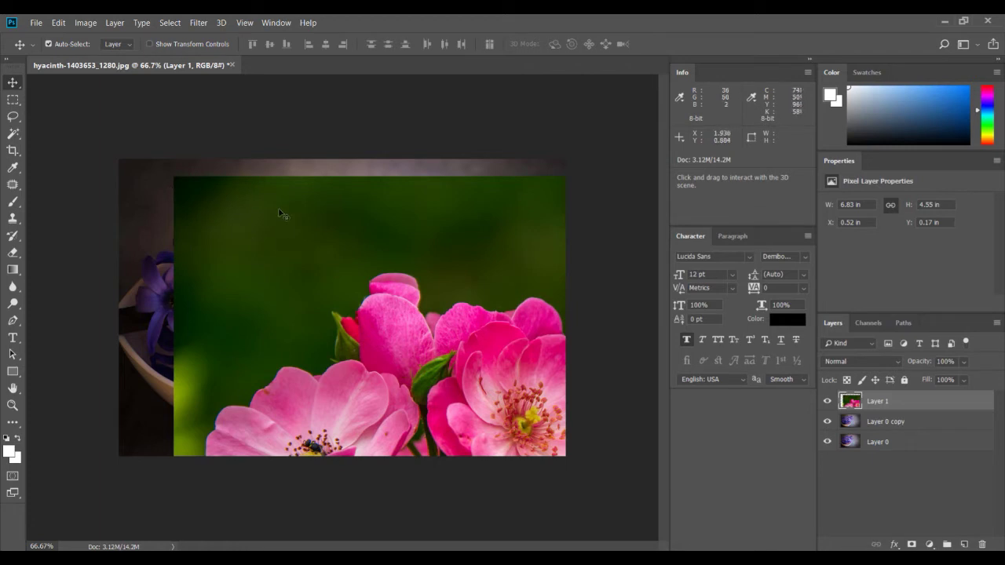
pyautogui.moveTo(380, 313); pyautogui.dragTo(400, 310)
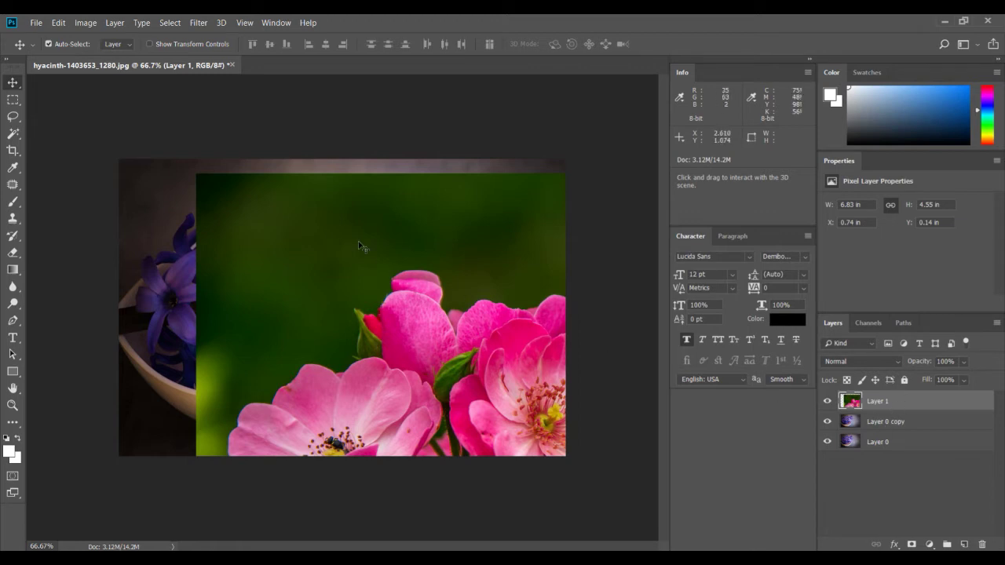
pyautogui.moveTo(300, 249); pyautogui.dragTo(279, 233)
pyautogui.hotkey('ctrl', 'z')
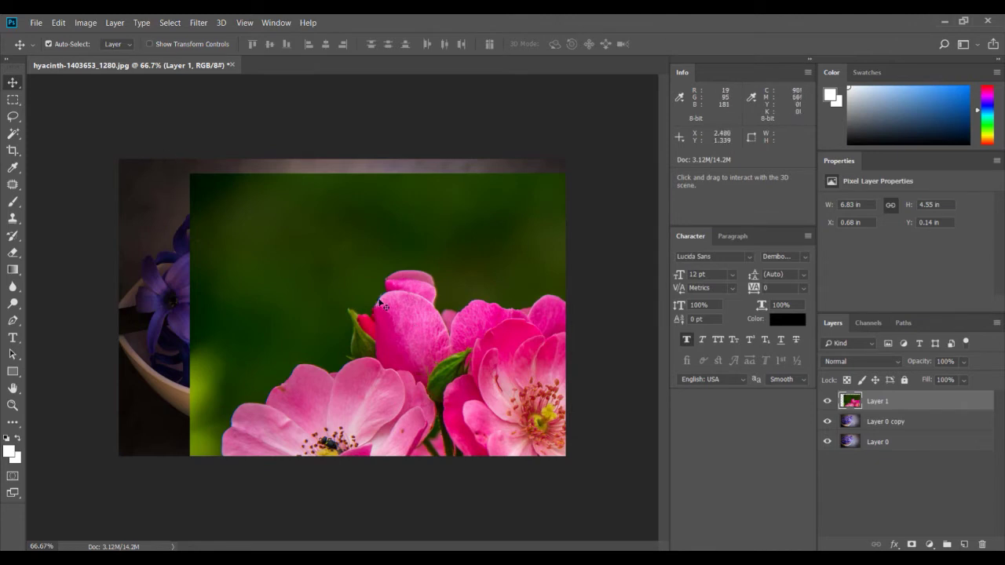
# Try a Free Transform of the rose layer to about 92.5% width and 65.4% height, and undo it
pyautogui.press('ctrl')
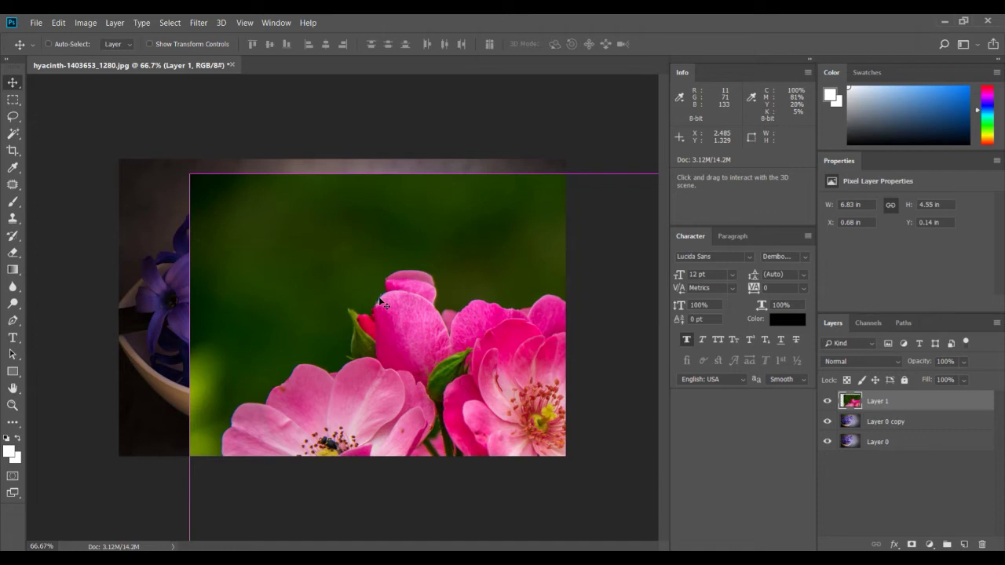
pyautogui.hotkey('ctrl', 't')
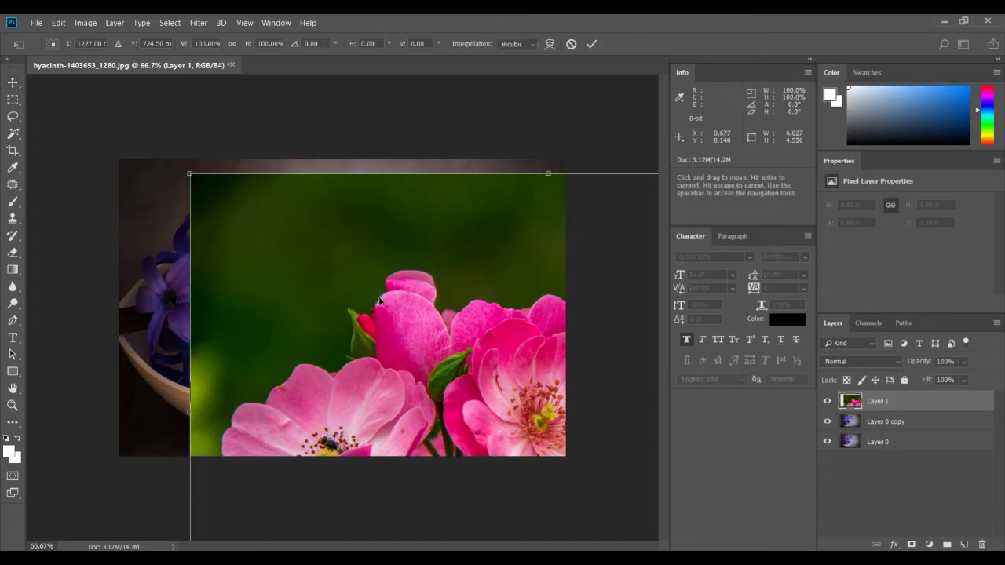
pyautogui.moveTo(235, 222); pyautogui.dragTo(186, 207)
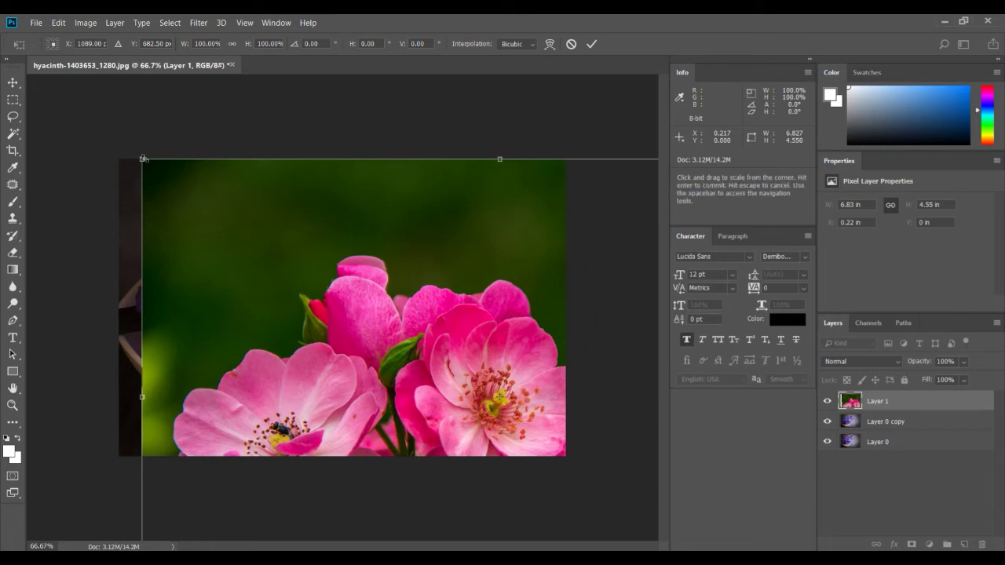
pyautogui.moveTo(146, 161); pyautogui.dragTo(198, 198)
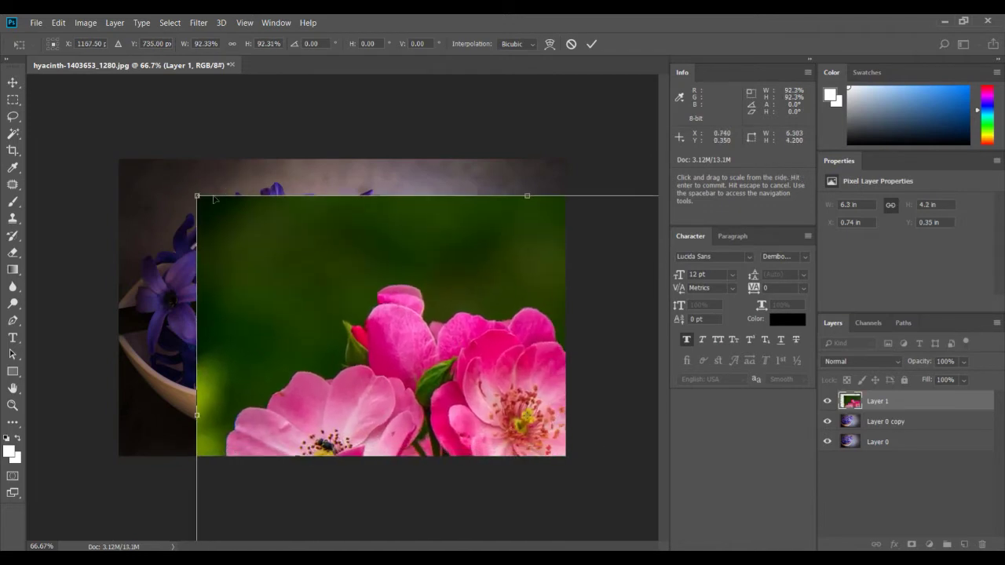
pyautogui.moveTo(196, 196); pyautogui.dragTo(195, 324)
pyautogui.moveTo(275, 398); pyautogui.dragTo(253, 193)
pyautogui.moveTo(354, 289); pyautogui.dragTo(313, 315)
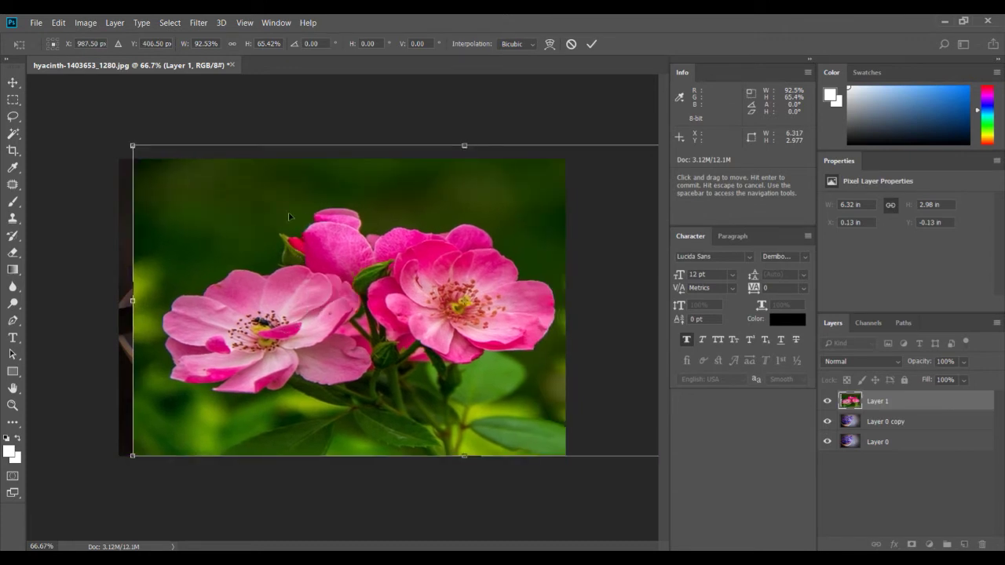
pyautogui.press('Return')
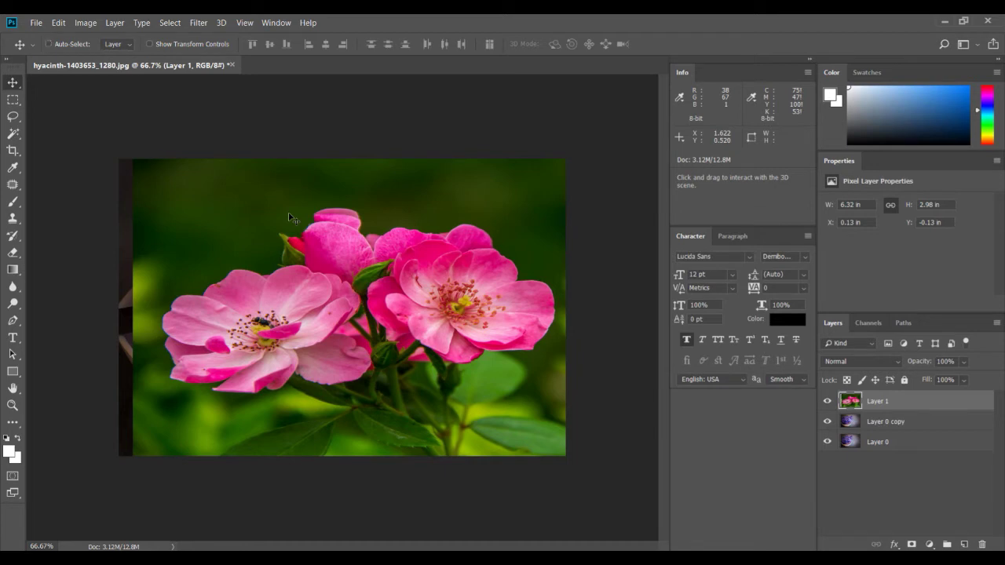
pyautogui.hotkey('ctrl', 'z')
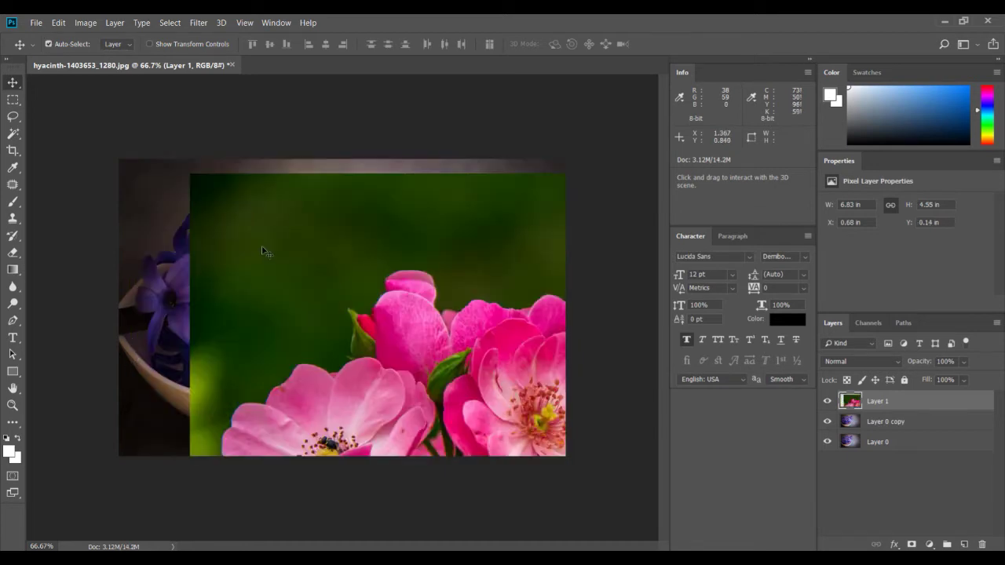
# Scale the rose layer proportionally to about 41.8% with Free Transform and place it at about X 0.79 in, Y 0.29 in
pyautogui.hotkey('ctrl', 't')
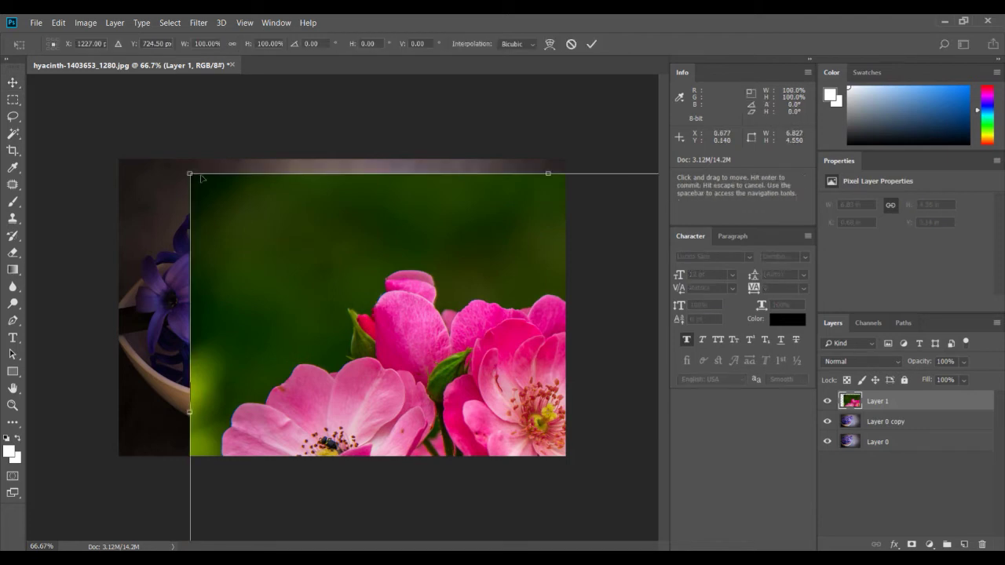
pyautogui.moveTo(189, 173); pyautogui.dragTo(446, 343)
pyautogui.moveTo(494, 393); pyautogui.dragTo(241, 237)
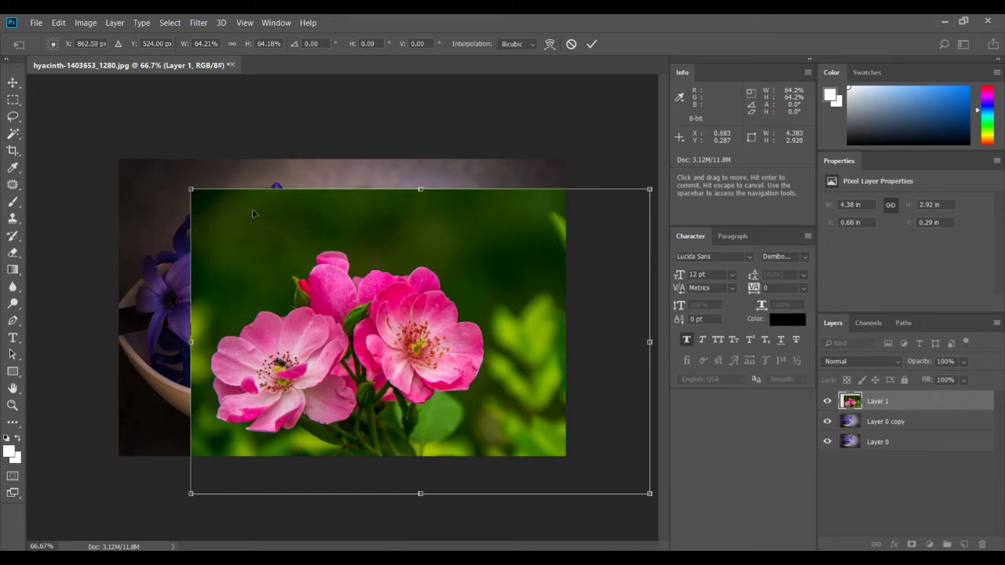
pyautogui.moveTo(191, 189); pyautogui.dragTo(352, 299)
pyautogui.moveTo(406, 349); pyautogui.dragTo(255, 241)
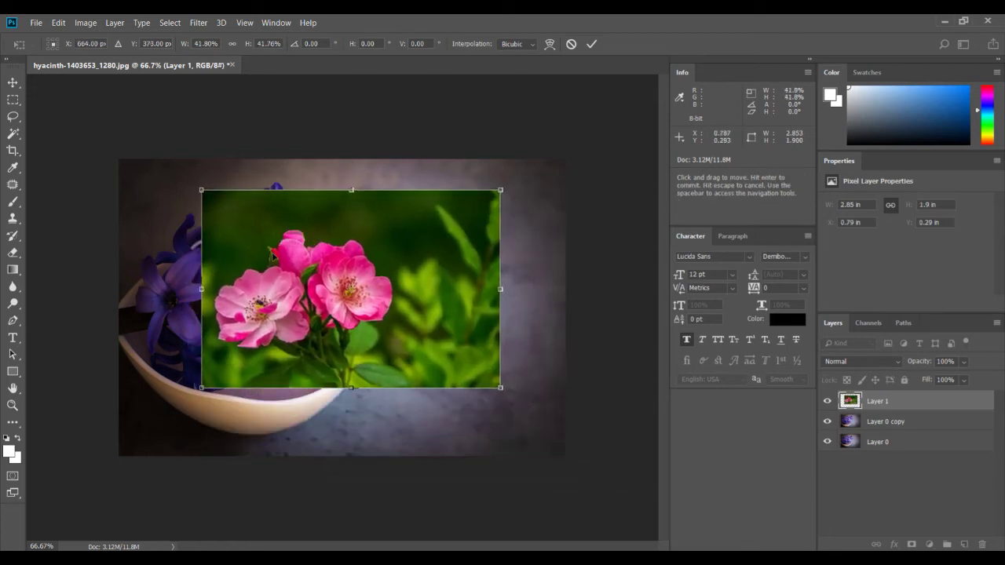
pyautogui.press('Return')
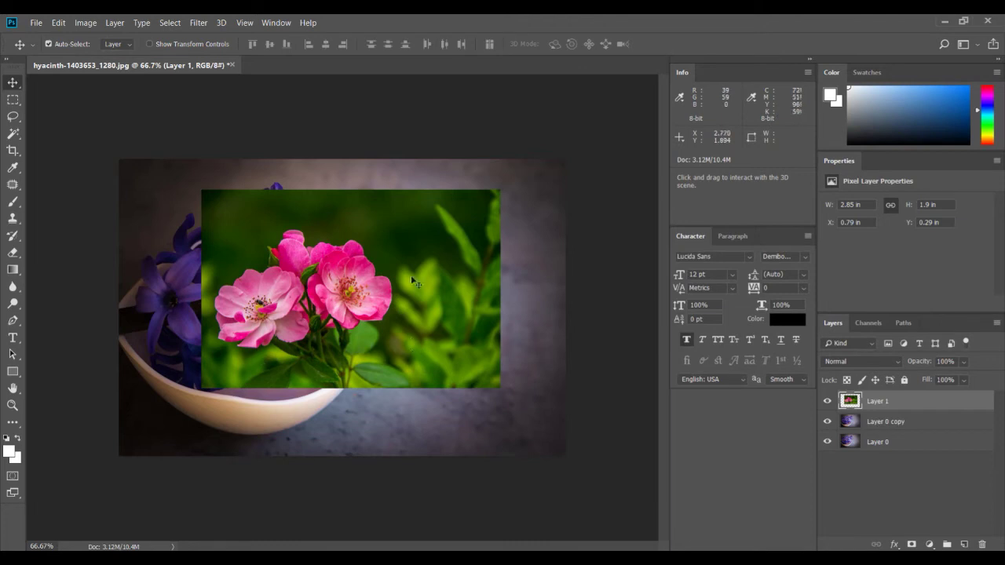
# Reposition the rose layer over the hyacinth picture to about X 0.92 in, Y 0.47 in with the Move tool
pyautogui.moveTo(410, 335); pyautogui.dragTo(476, 370)
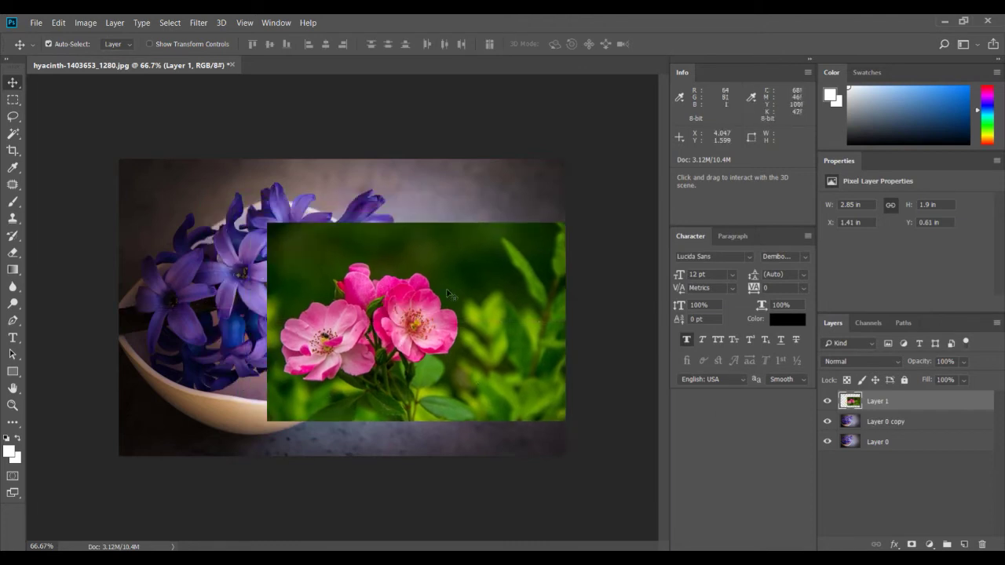
pyautogui.moveTo(382, 289); pyautogui.dragTo(321, 287)
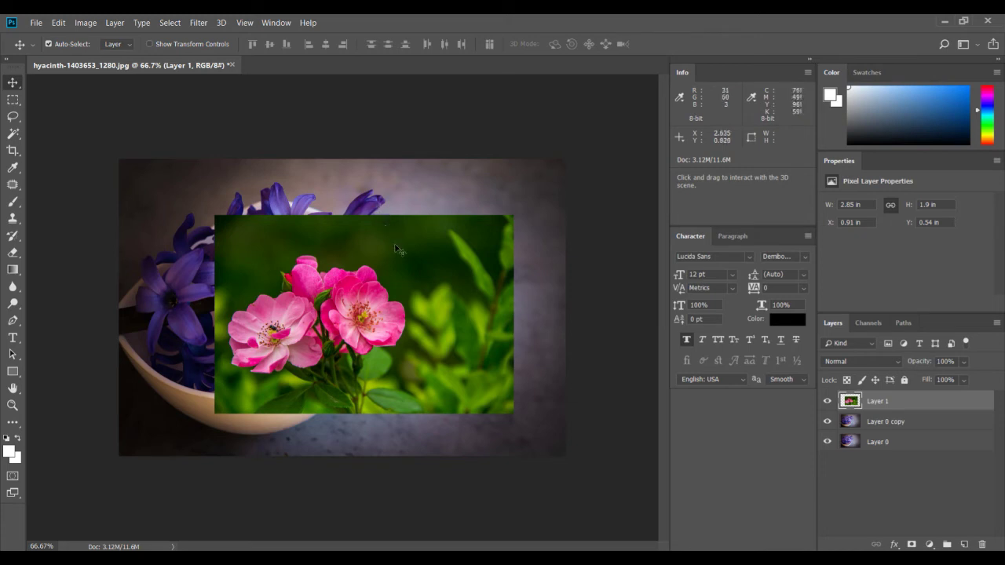
pyautogui.moveTo(396, 248); pyautogui.dragTo(343, 250)
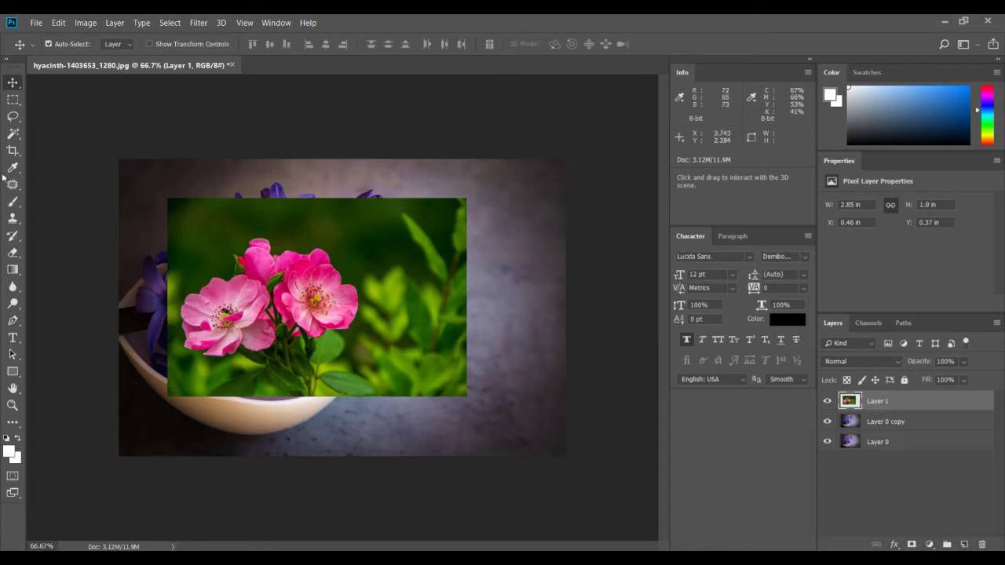
pyautogui.moveTo(251, 235); pyautogui.dragTo(287, 270)
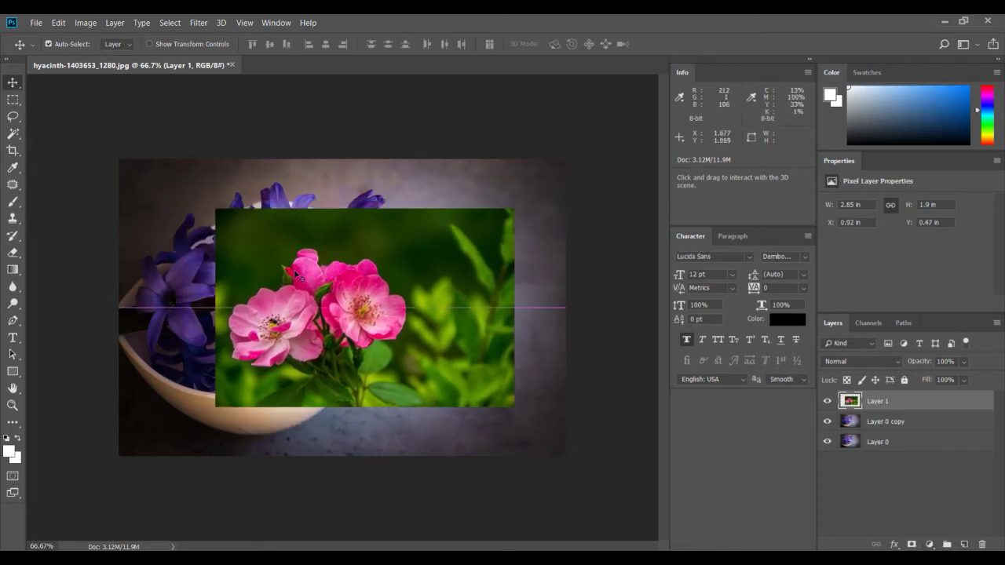
# Activate the Brush tool and reduce the brush size to 193 px
pyautogui.click(12, 202)
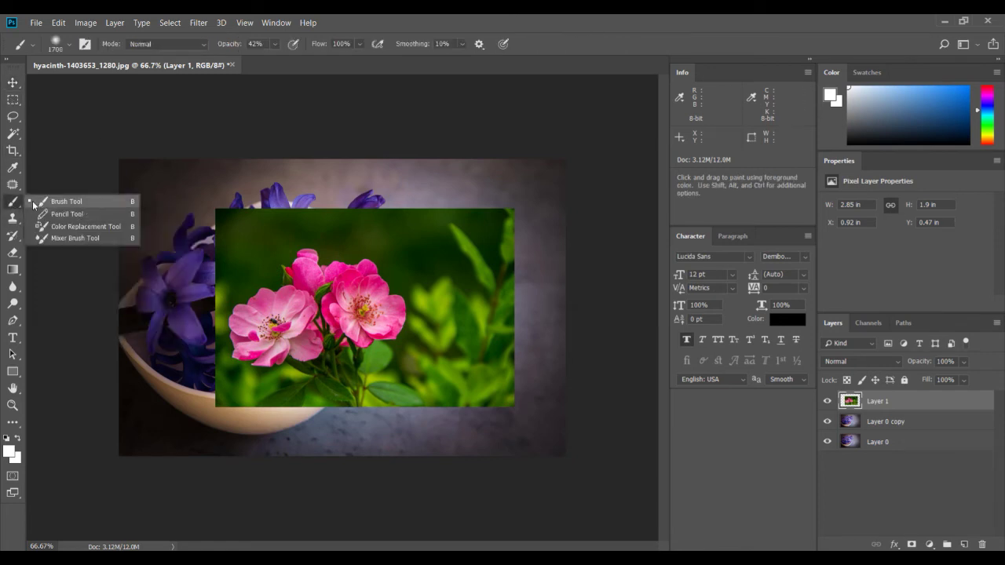
pyautogui.click(65, 203)
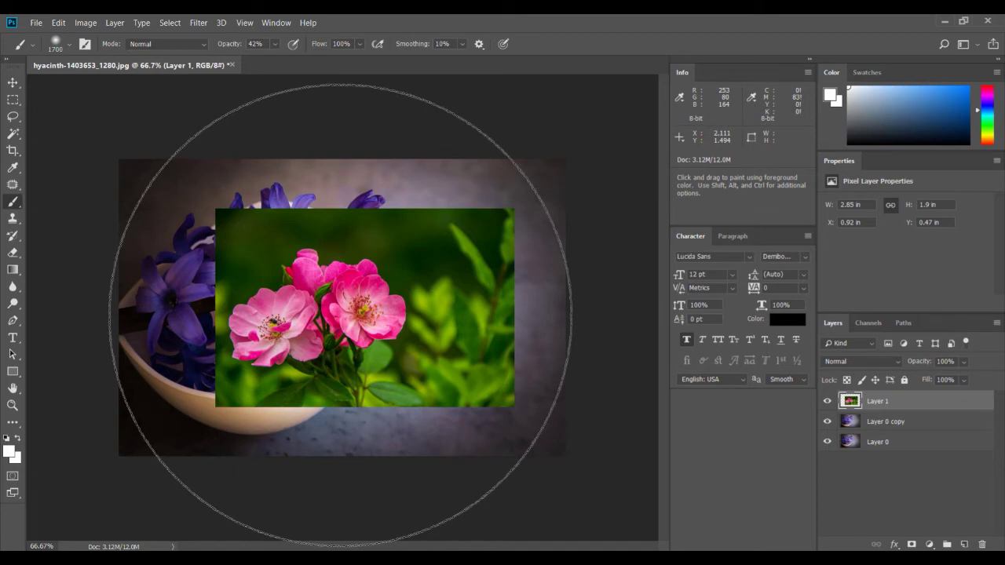
pyautogui.press('[')
pyautogui.press('[')
pyautogui.press('[')
pyautogui.press('[')
pyautogui.press('[')
pyautogui.press('[')
pyautogui.press('[')
pyautogui.press('[')
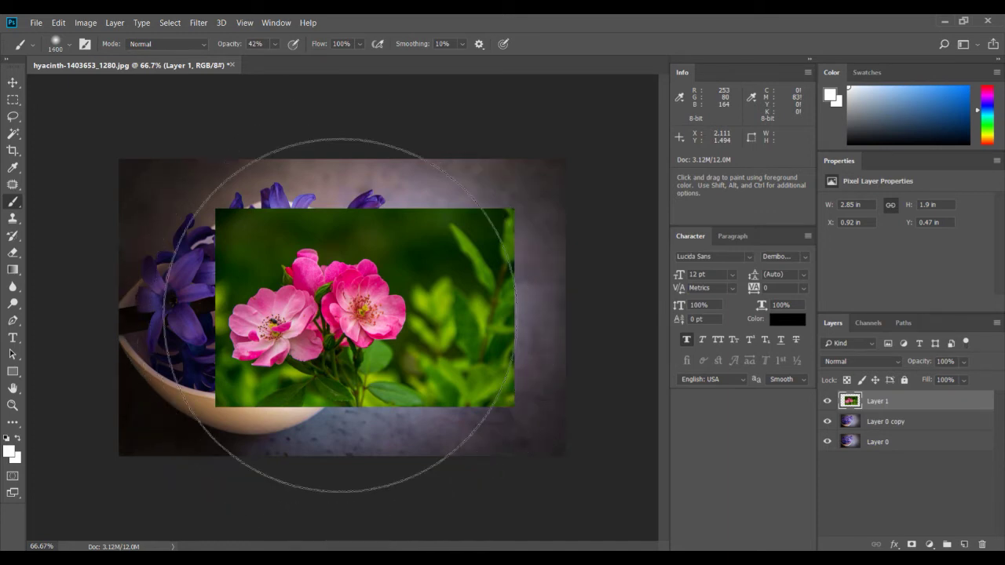
pyautogui.press('[')
pyautogui.press('[')
pyautogui.press('[')
pyautogui.press('[')
pyautogui.press('[')
pyautogui.press('[')
pyautogui.press('[')
pyautogui.press('[')
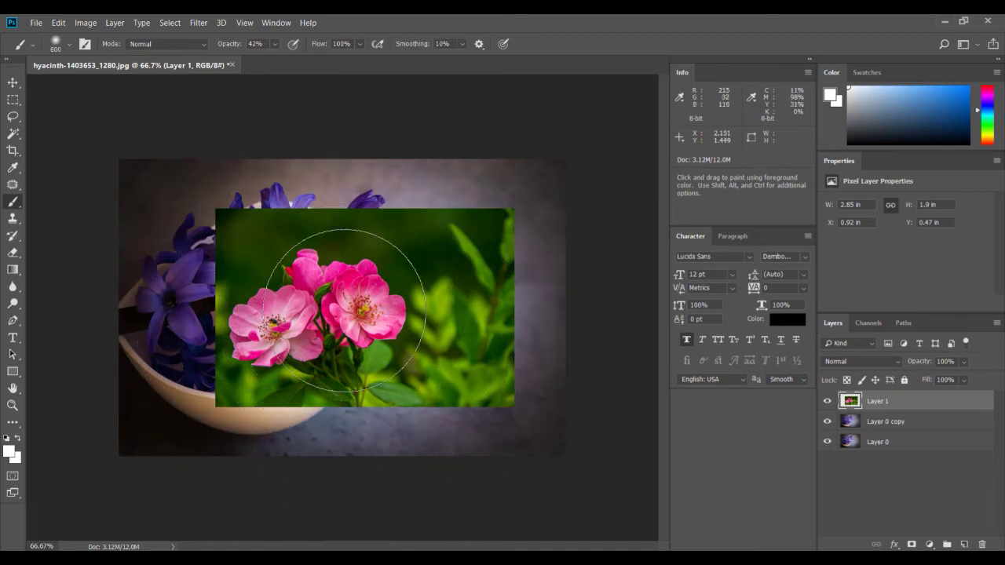
pyautogui.click(69, 48)
pyautogui.moveTo(140, 89); pyautogui.dragTo(100, 87)
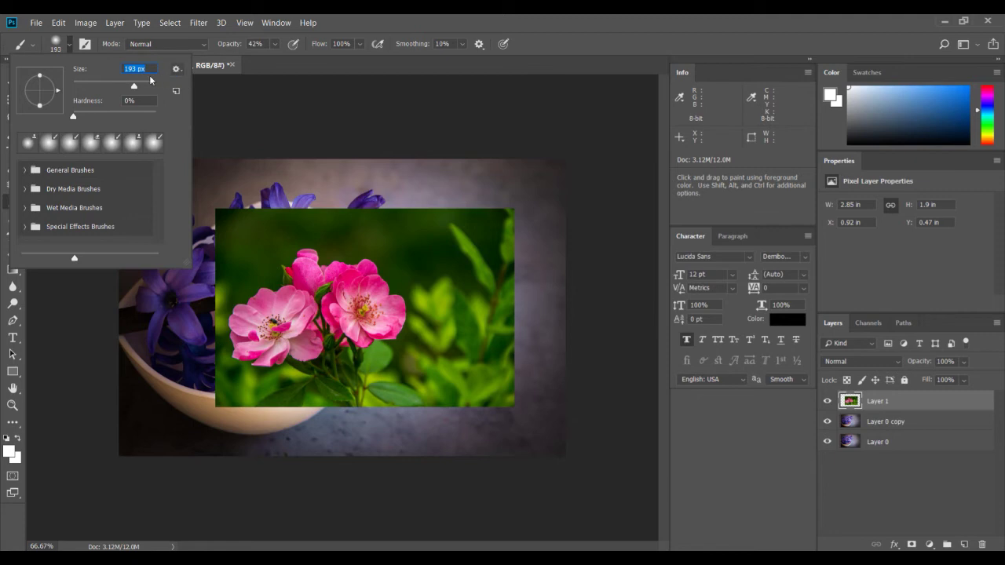
pyautogui.click(69, 48)
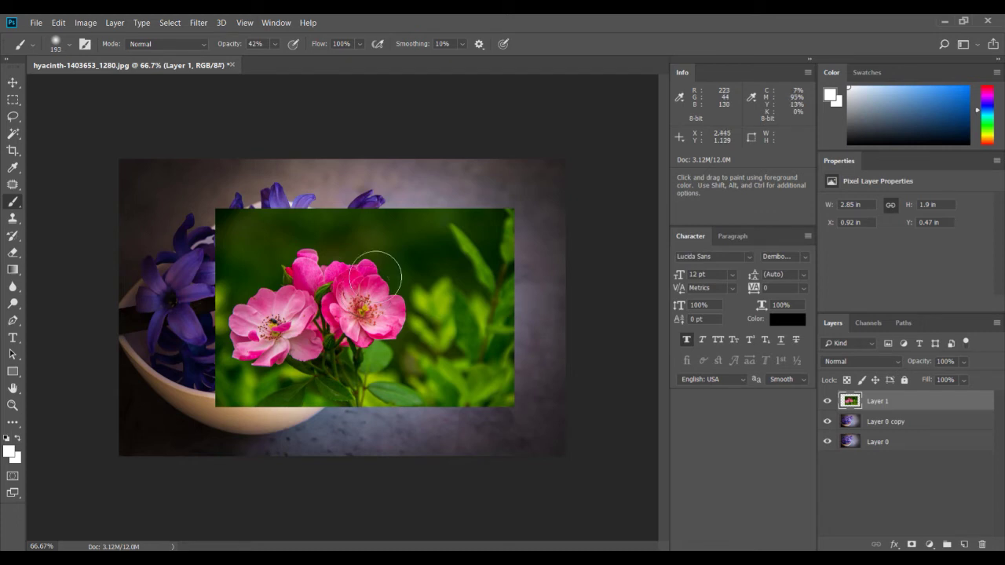
# Enlarge the brush step by step to 1100 px
pyautogui.press(']')
pyautogui.press(']')
pyautogui.press(']')
pyautogui.press(']')
pyautogui.press(']')
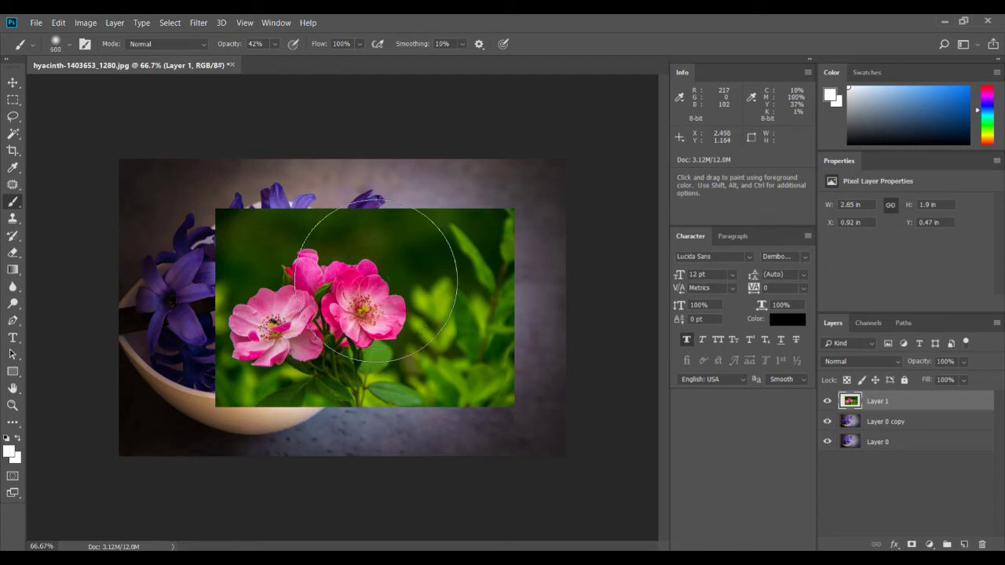
pyautogui.press(']')
pyautogui.press(']')
pyautogui.press(']')
pyautogui.press(']')
pyautogui.press(']')
pyautogui.press(']')
pyautogui.press(']')
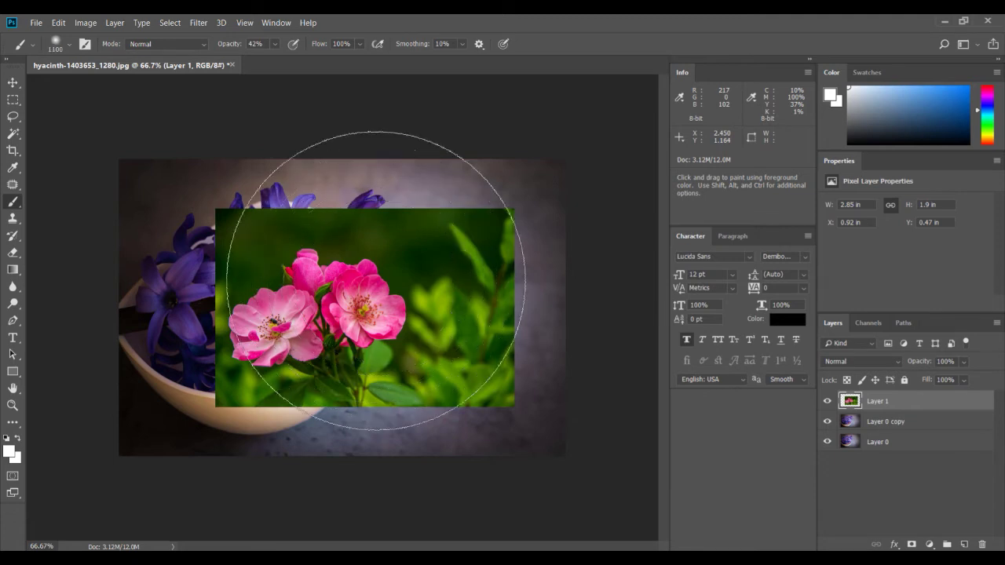
# Shrink the brush step by step to 175 px
pyautogui.press('[')
pyautogui.press('[')
pyautogui.press('[')
pyautogui.press('[')
pyautogui.press('[')
pyautogui.press('[')
pyautogui.press('[')
pyautogui.press('[')
pyautogui.press('[')
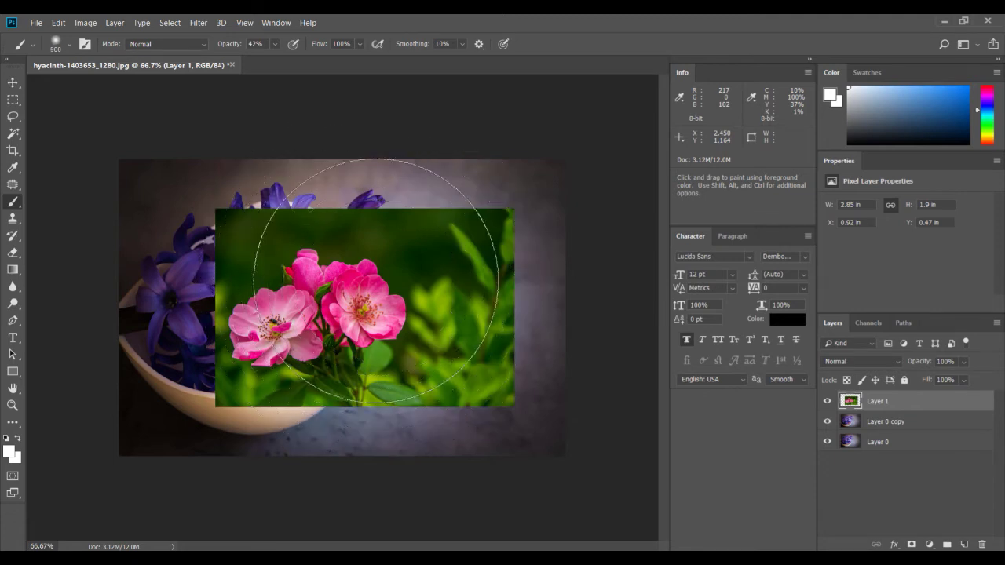
pyautogui.press('[')
pyautogui.press('[')
pyautogui.press('[')
pyautogui.press('[')
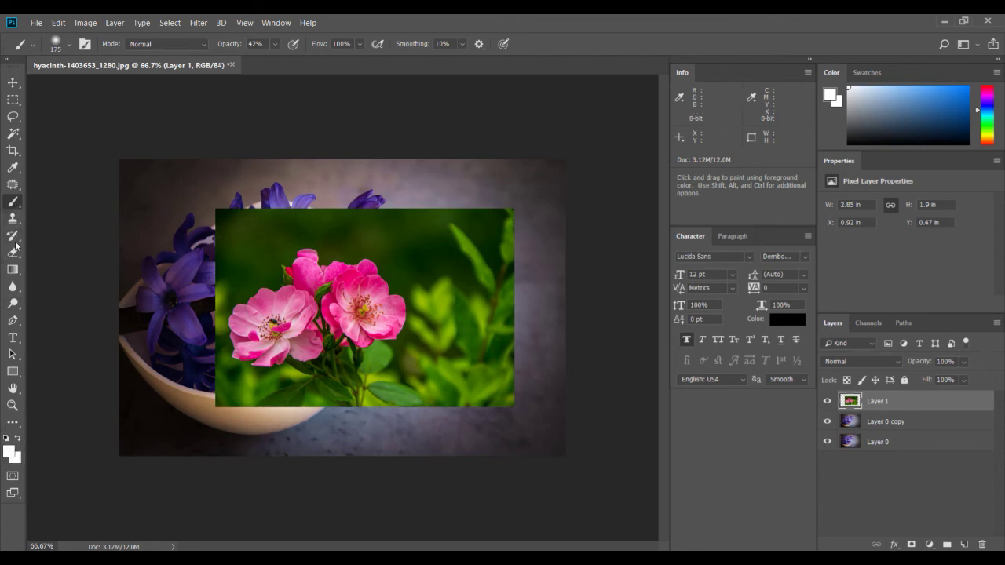
# Set the foreground color to blue #007cff
pyautogui.click(11, 454)
pyautogui.write('007cff')
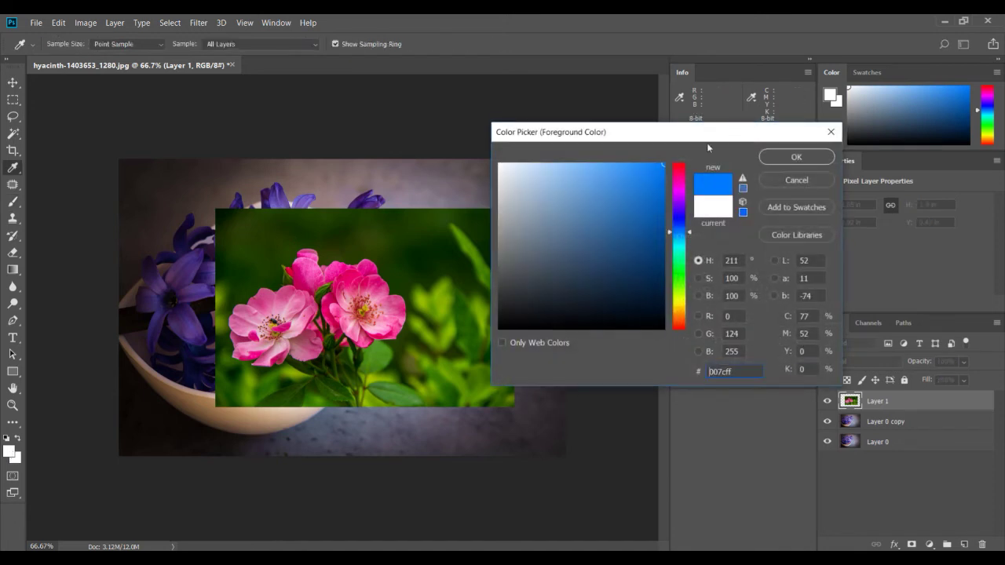
pyautogui.click(781, 156)
# Brush a blue band at 42% opacity across the rose picture's upper part and another at 100% opacity across its middle
pyautogui.press('b')
pyautogui.moveTo(235, 225)
pyautogui.mouseDown()
pyautogui.moveTo(498, 225)
pyautogui.moveTo(258, 228)
pyautogui.moveTo(464, 236)
pyautogui.moveTo(179, 229)
pyautogui.mouseUp()
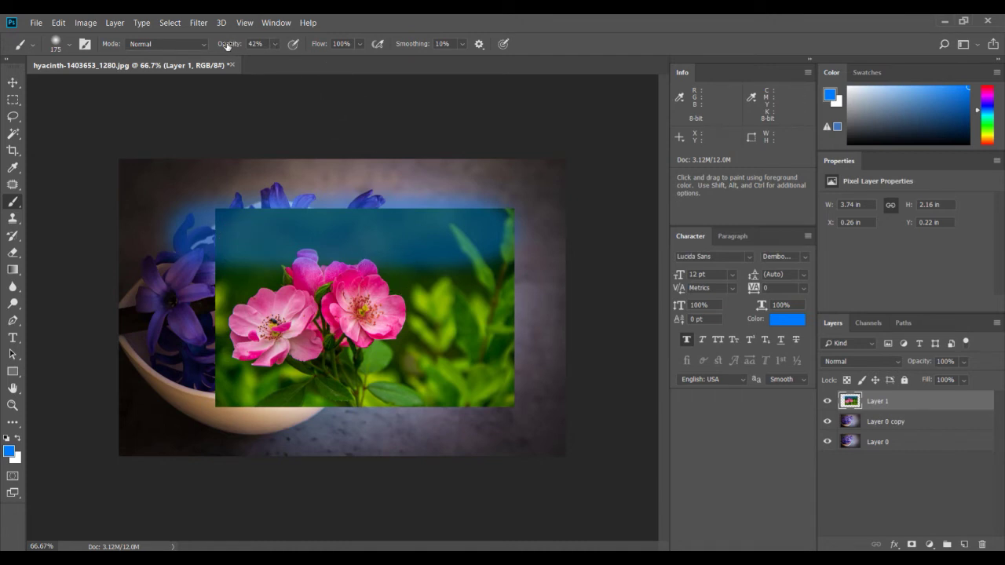
pyautogui.click(272, 45)
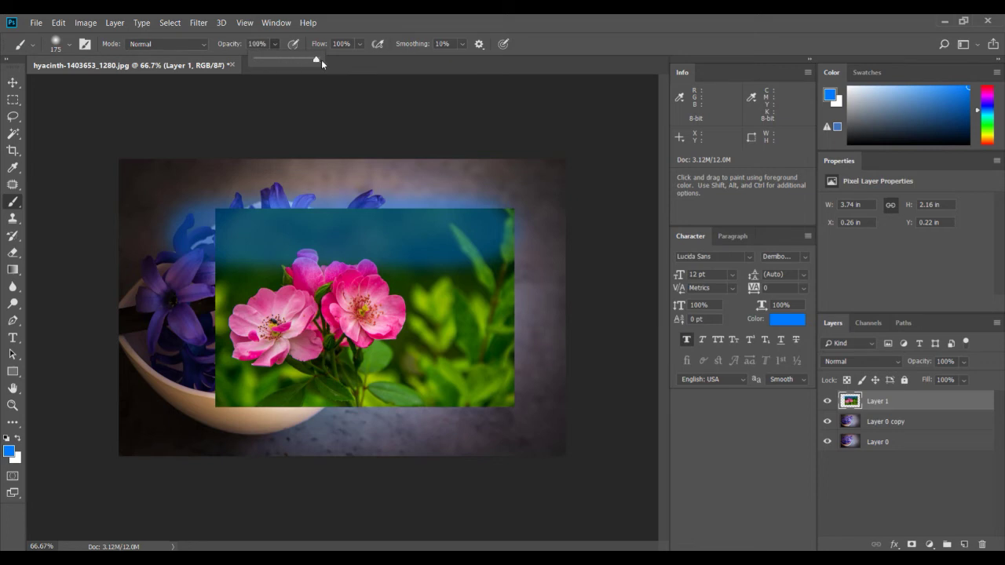
pyautogui.moveTo(291, 308); pyautogui.dragTo(491, 317)
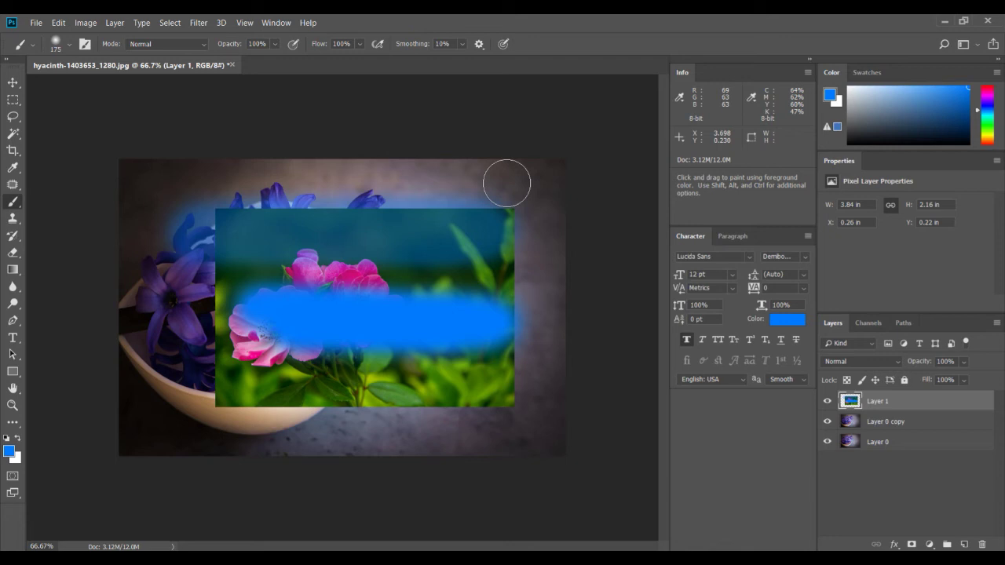
# Save the composition as a JPEG named new in the Intro folder, with quality 12 and the Progressive format option
pyautogui.click(34, 23)
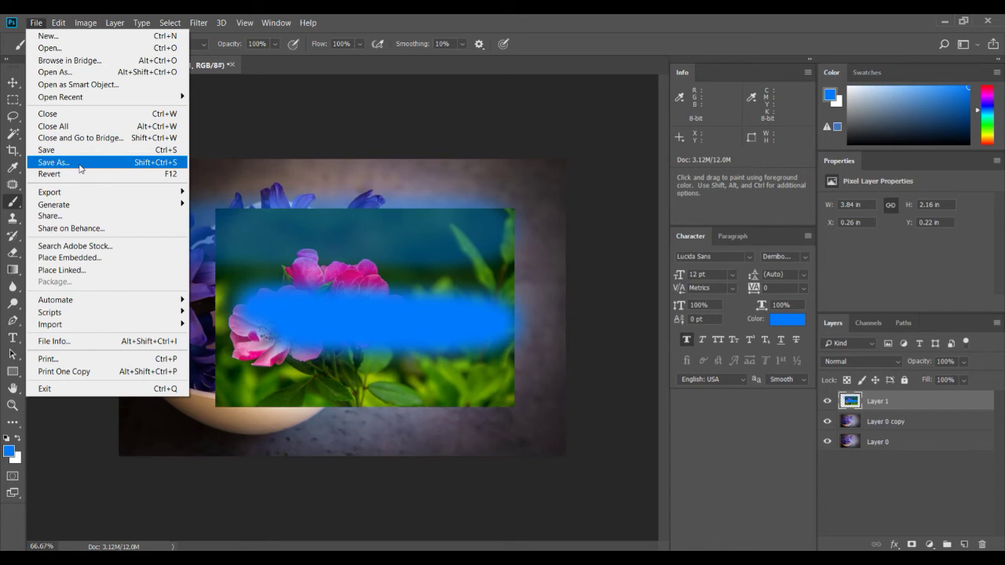
pyautogui.click(79, 166)
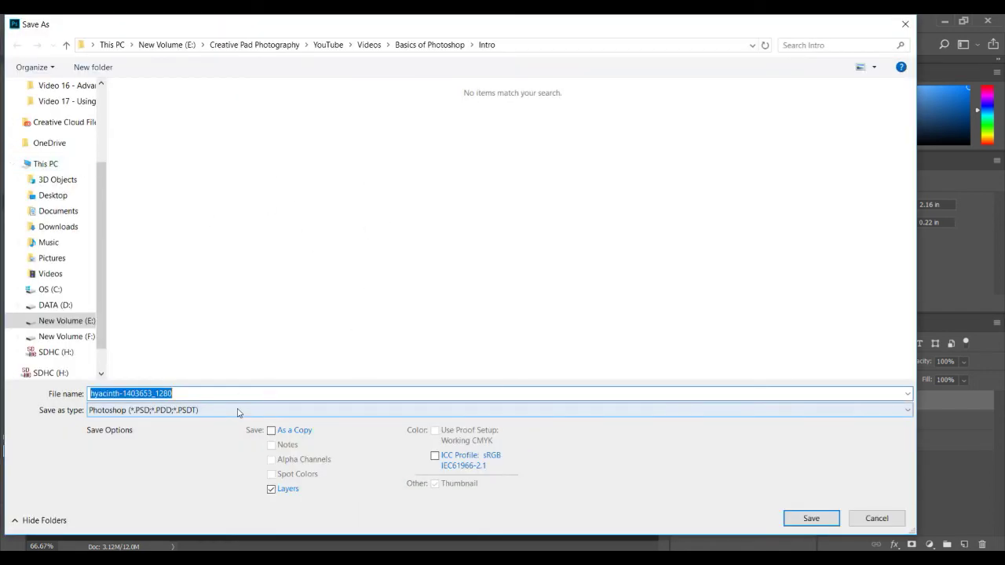
pyautogui.click(209, 414)
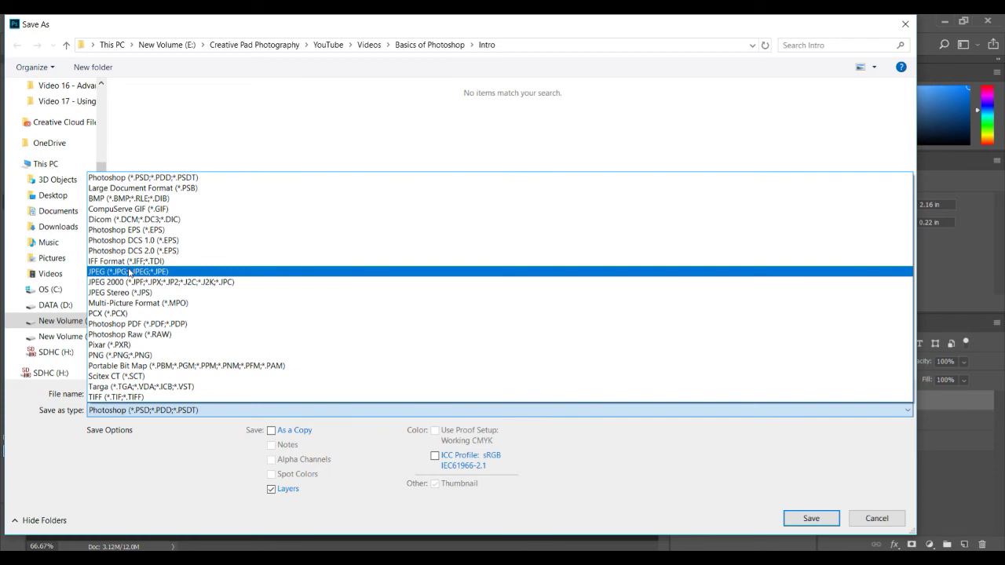
pyautogui.click(132, 273)
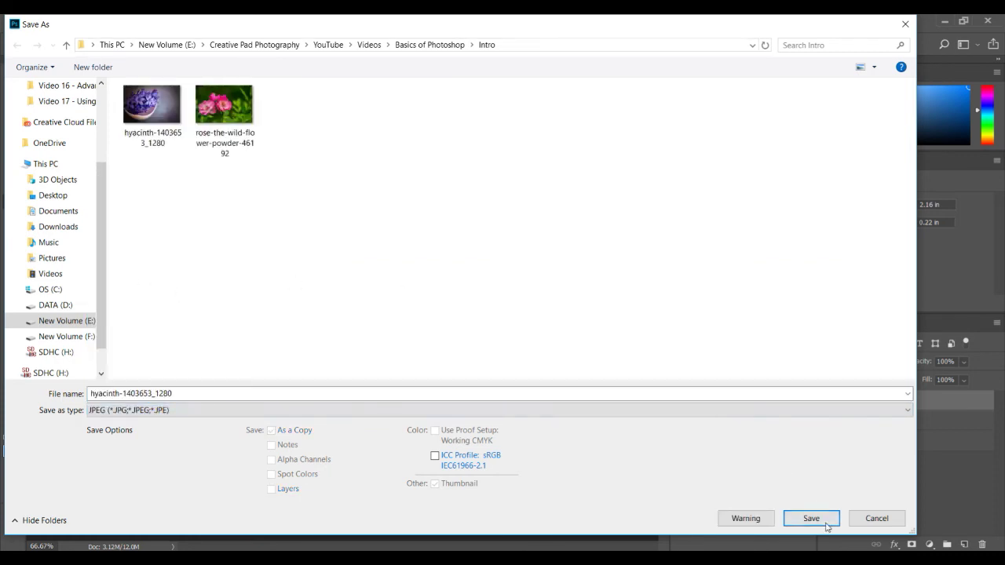
pyautogui.click(192, 391)
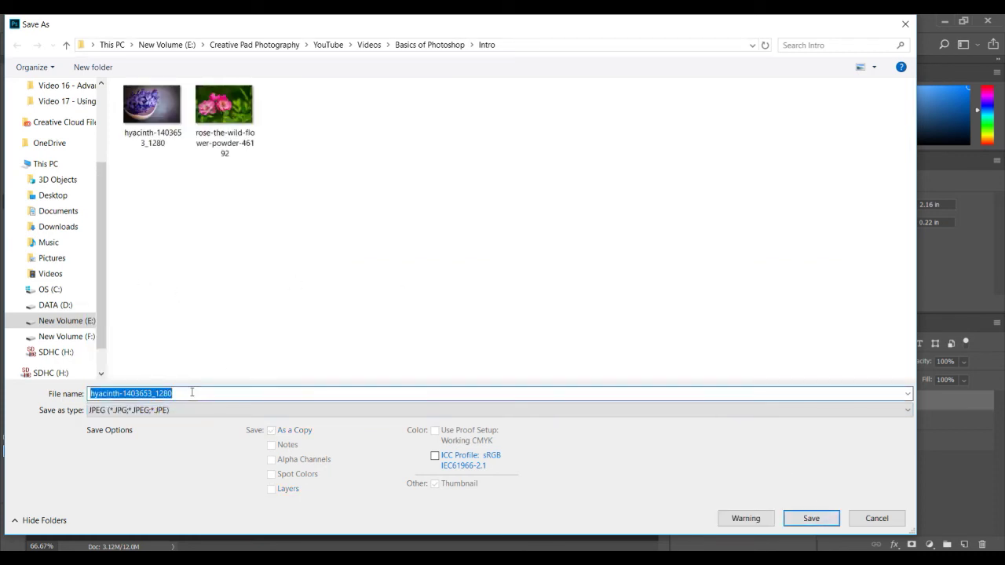
pyautogui.write('new')
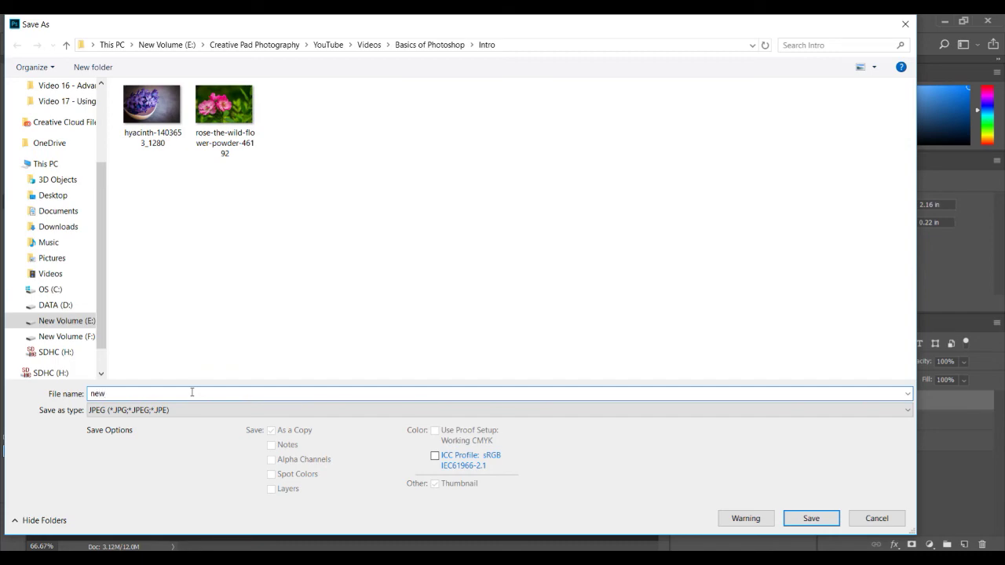
pyautogui.click(812, 518)
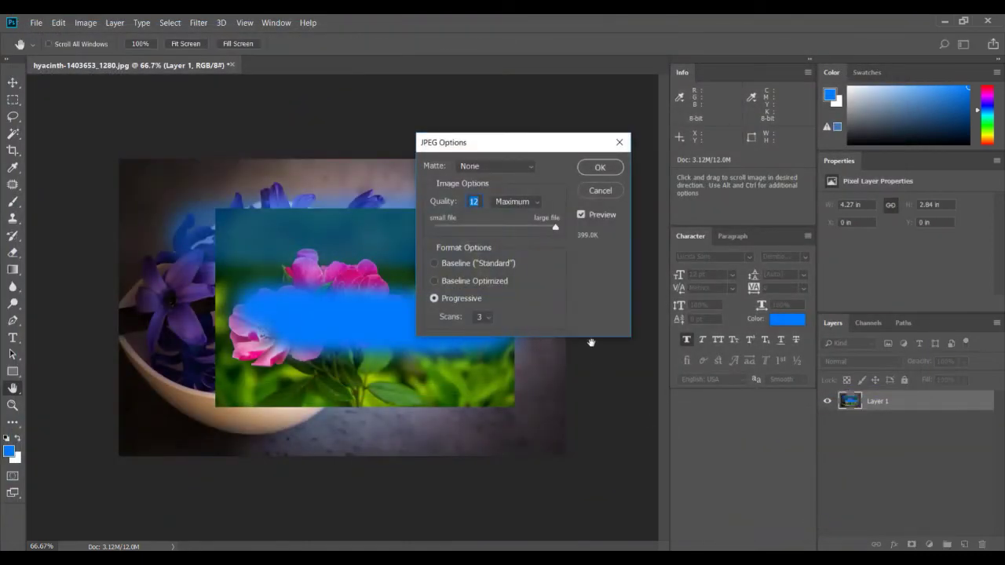
pyautogui.click(599, 169)
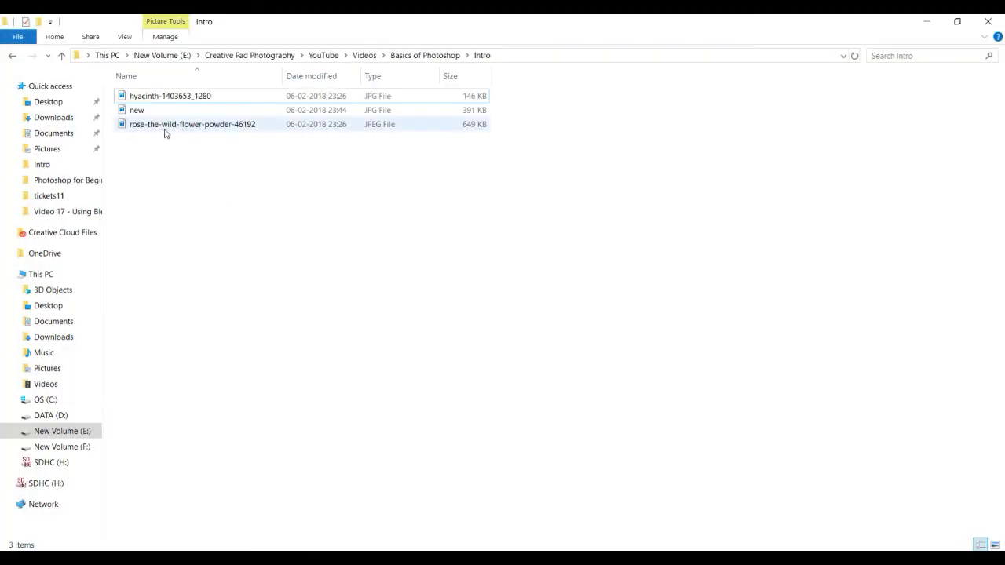
# View the saved image new from the Intro folder in File Explorer and close the viewer
pyautogui.click(136, 111)
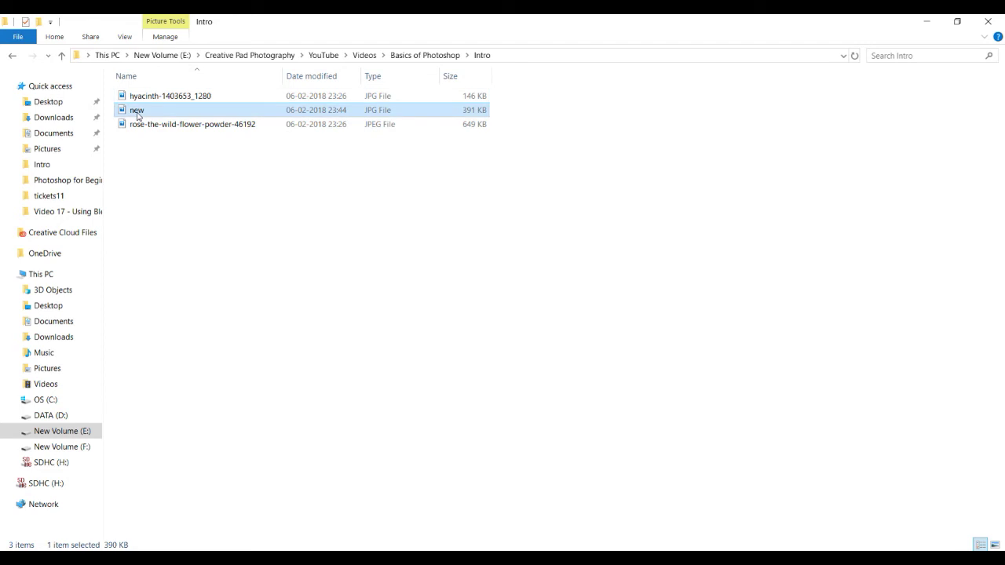
pyautogui.doubleClick(137, 111)
pyautogui.click(886, 164)
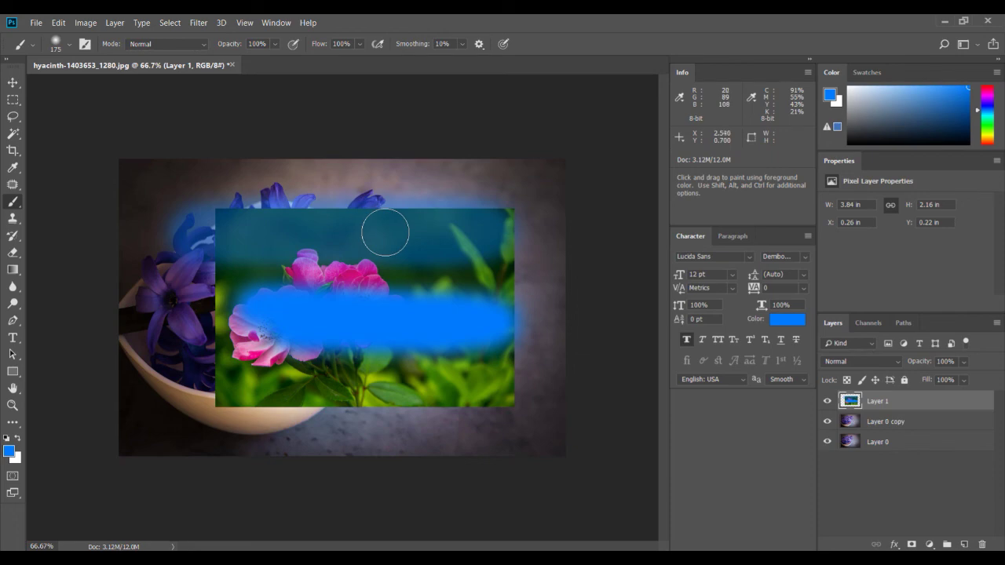
# Open new.jpg in Photoshop as a second document and return to the layered hyacinth document
pyautogui.click(36, 23)
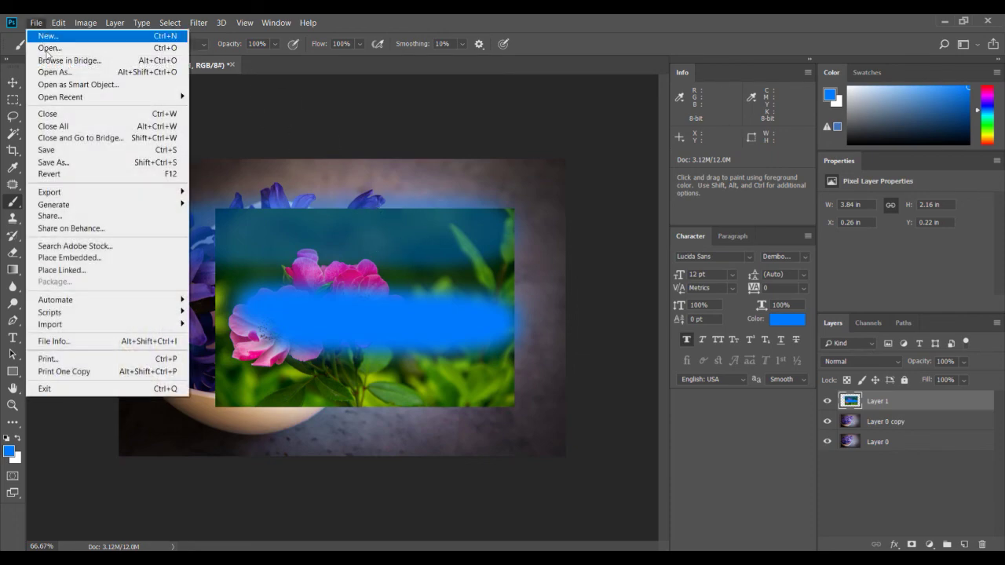
pyautogui.click(49, 45)
pyautogui.doubleClick(226, 118)
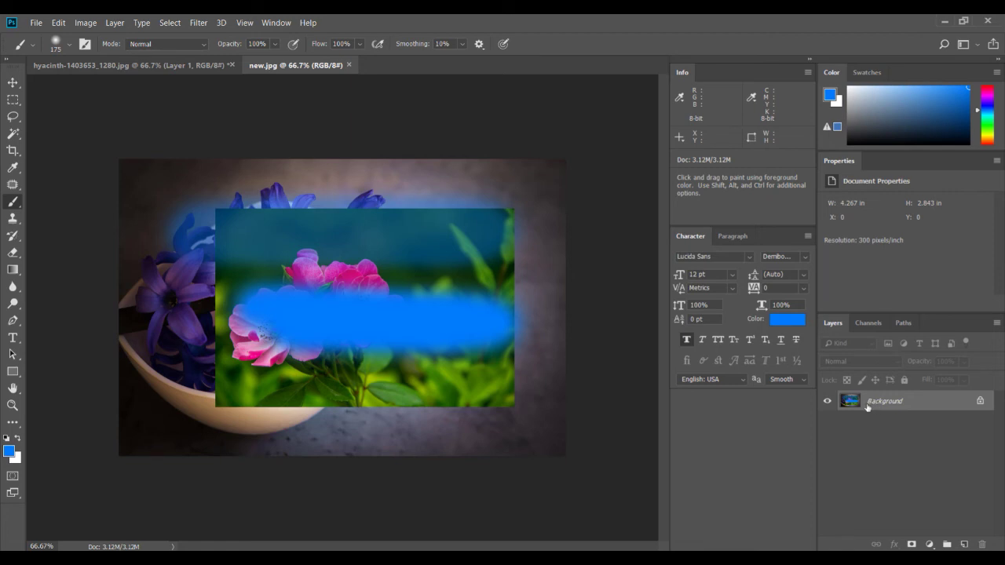
pyautogui.click(163, 68)
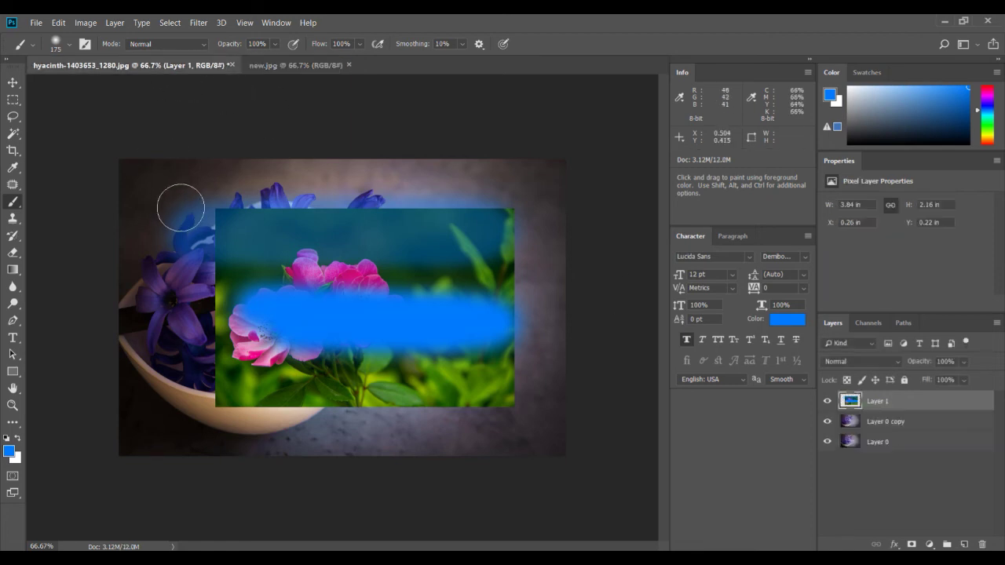
# Compare the flattened new.jpg document with the layered hyacinth document by switching between them
pyautogui.click(293, 64)
pyautogui.click(196, 65)
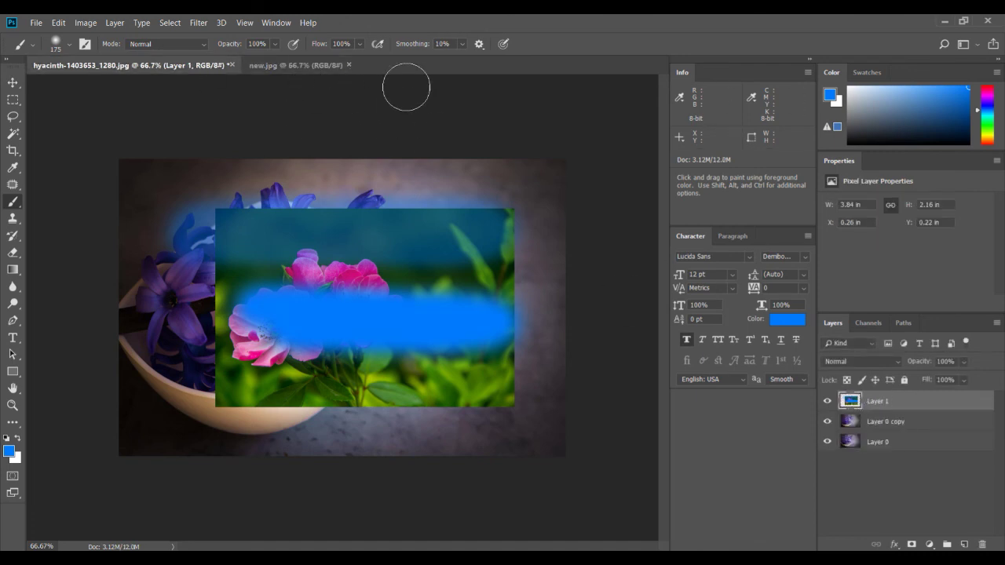
pyautogui.click(316, 67)
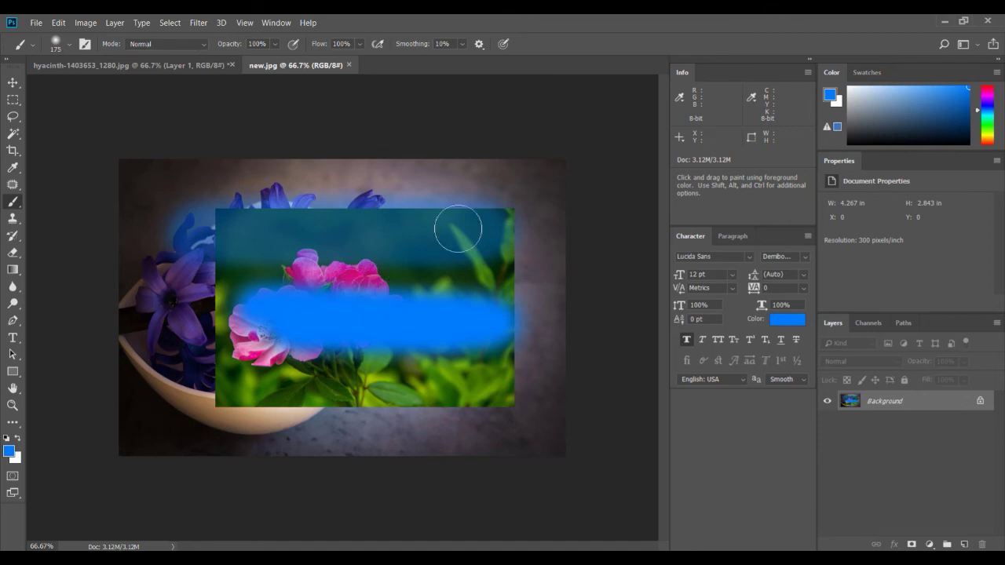
pyautogui.click(181, 64)
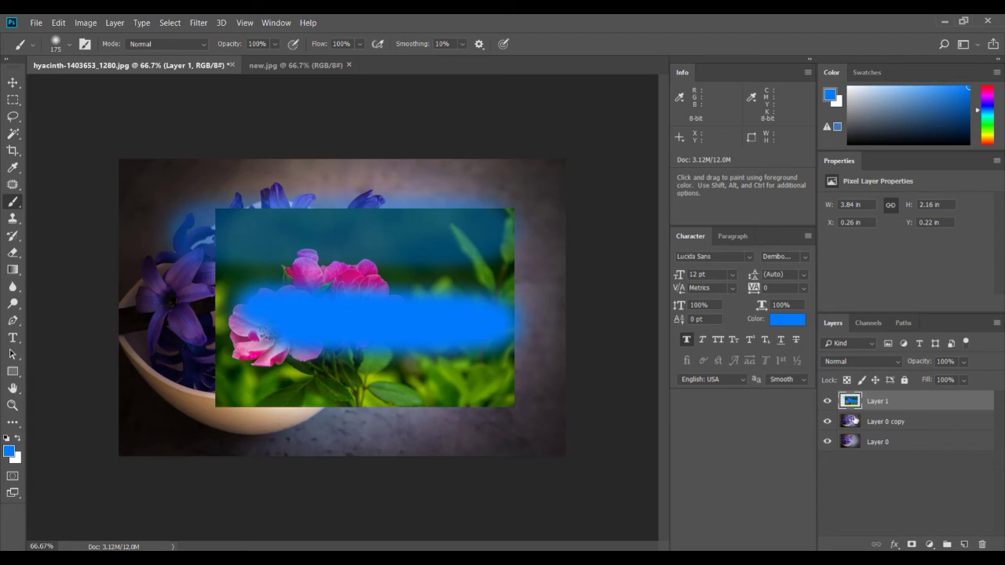
# Save the layered hyacinth composition as a Photoshop PSD named new in the Intro folder, keeping layers and Maximize Compatibility on
pyautogui.click(35, 23)
pyautogui.click(43, 162)
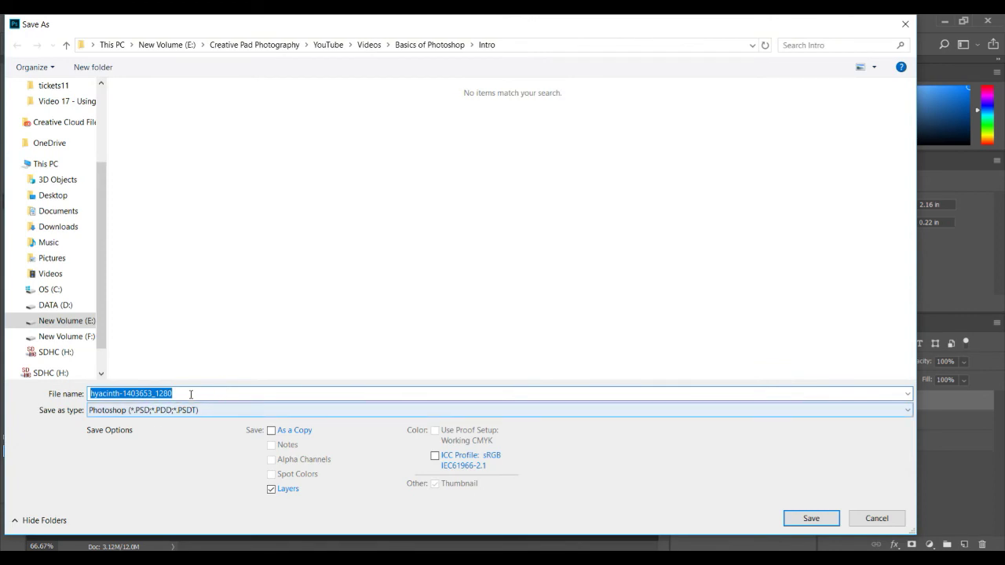
pyautogui.write('new')
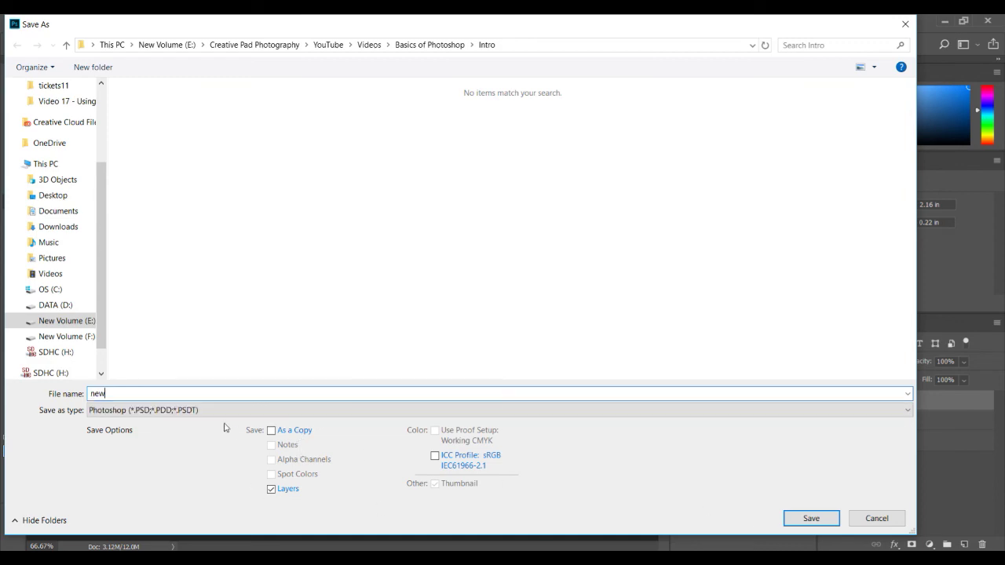
pyautogui.click(794, 521)
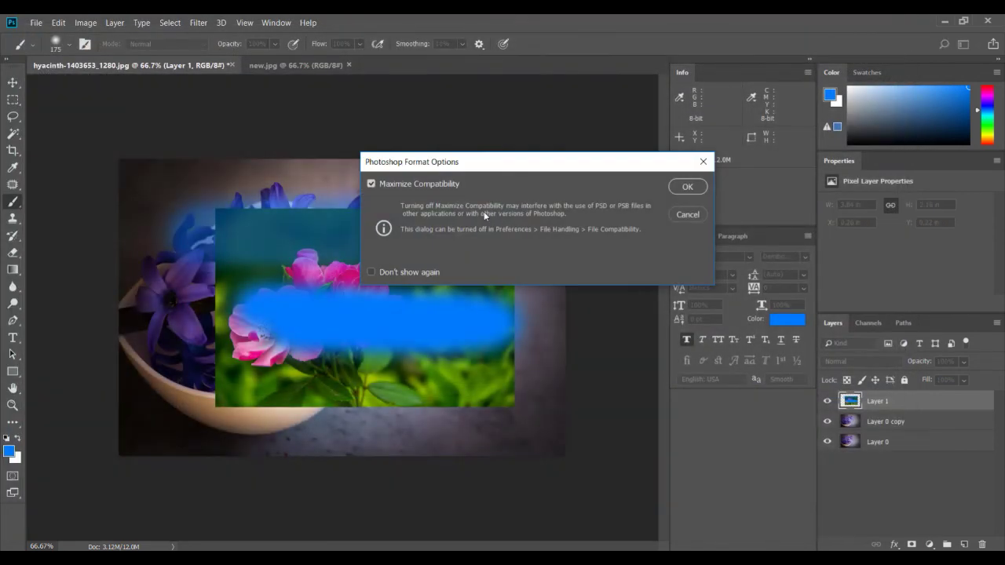
pyautogui.click(687, 187)
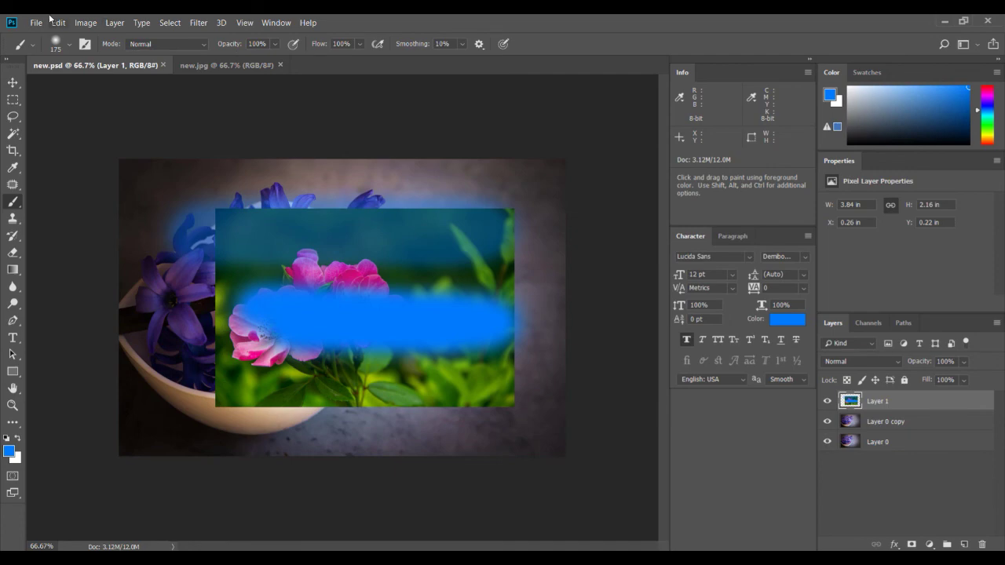
# Close the layered new.psd document and reopen it from the Intro folder
pyautogui.click(163, 64)
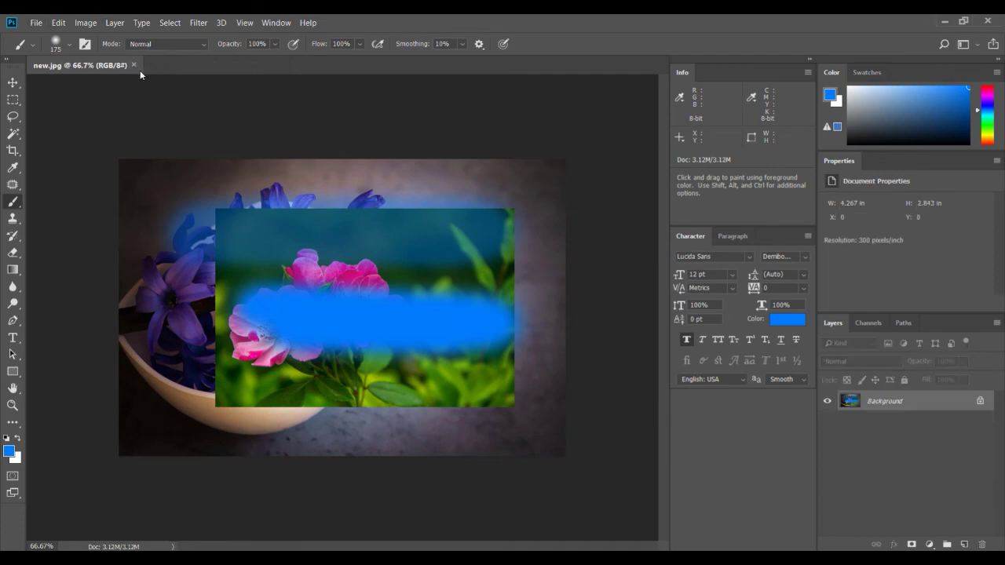
pyautogui.click(35, 23)
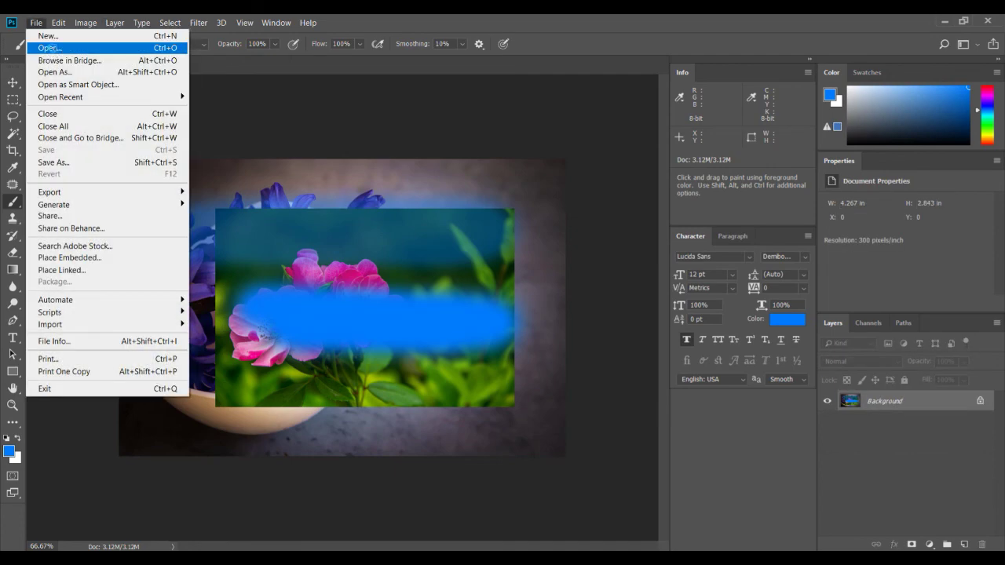
pyautogui.click(49, 48)
pyautogui.click(234, 136)
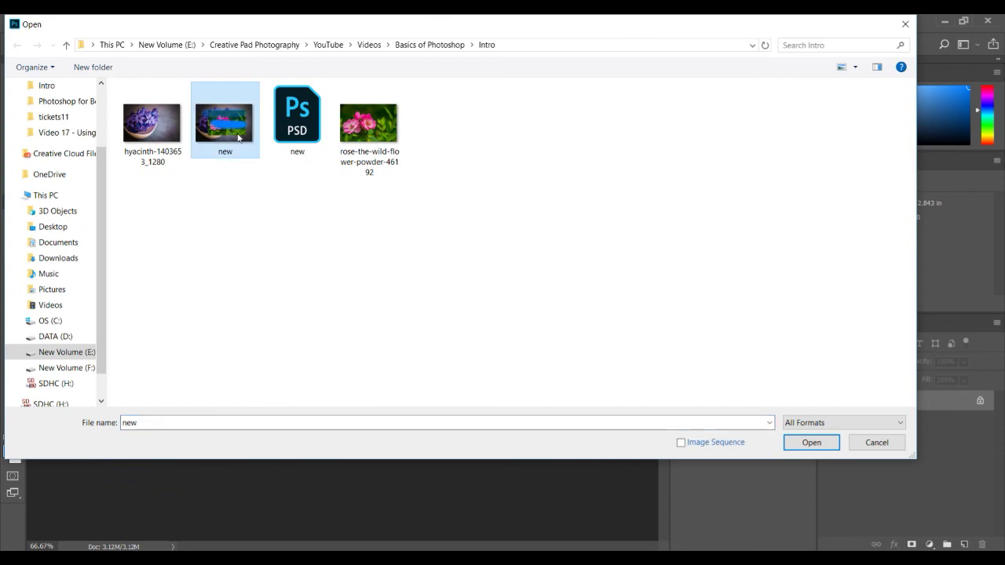
pyautogui.doubleClick(305, 125)
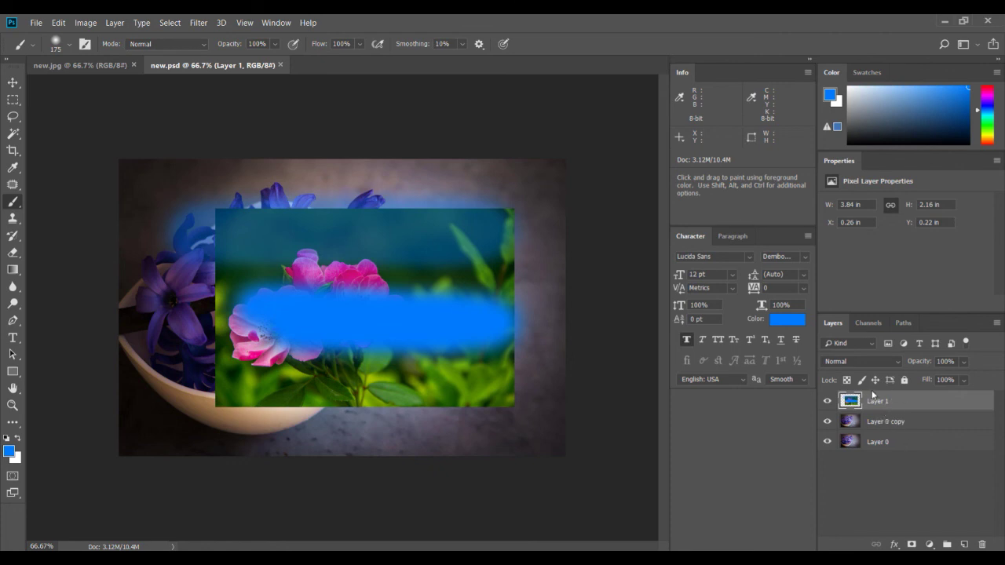
# Move the rose layer in new.psd slightly up and to the right, to about X 0.34 in and Y 0.15 in
pyautogui.click(16, 85)
pyautogui.moveTo(347, 251); pyautogui.dragTo(357, 244)
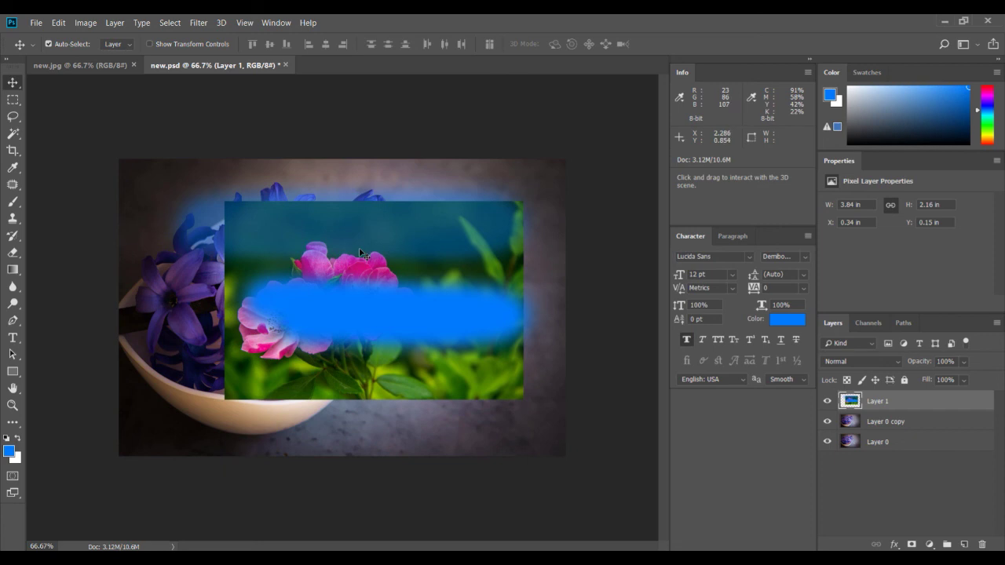